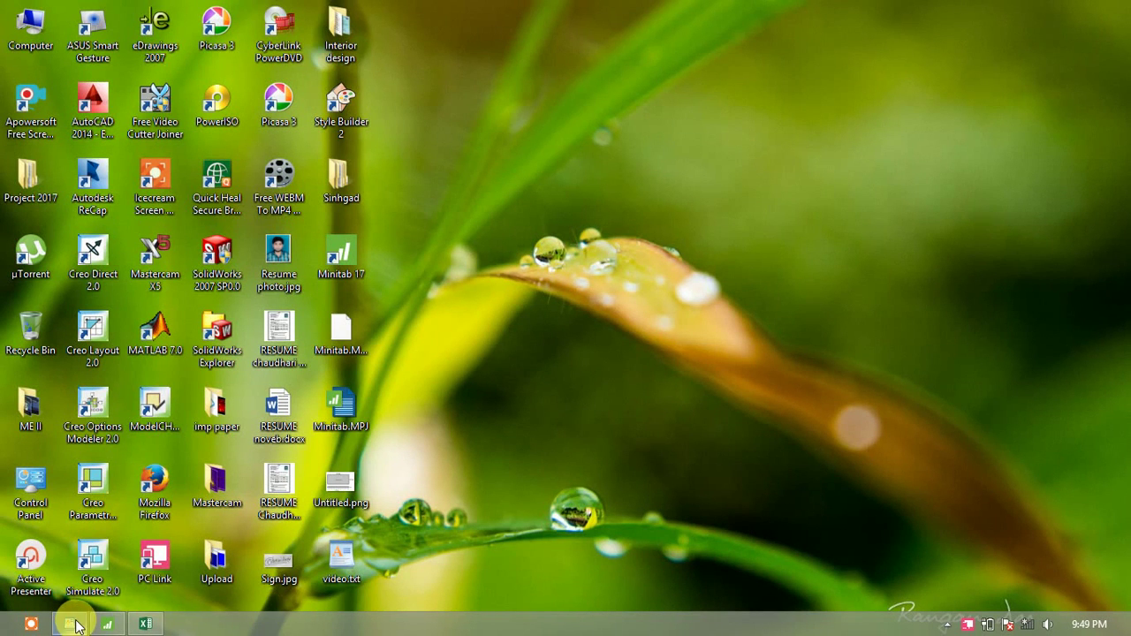
# Open the video.txt document in WordPad and examine the mild steel plate example and its surface roughness and kerf readings
pyautogui.moveTo(76, 627)
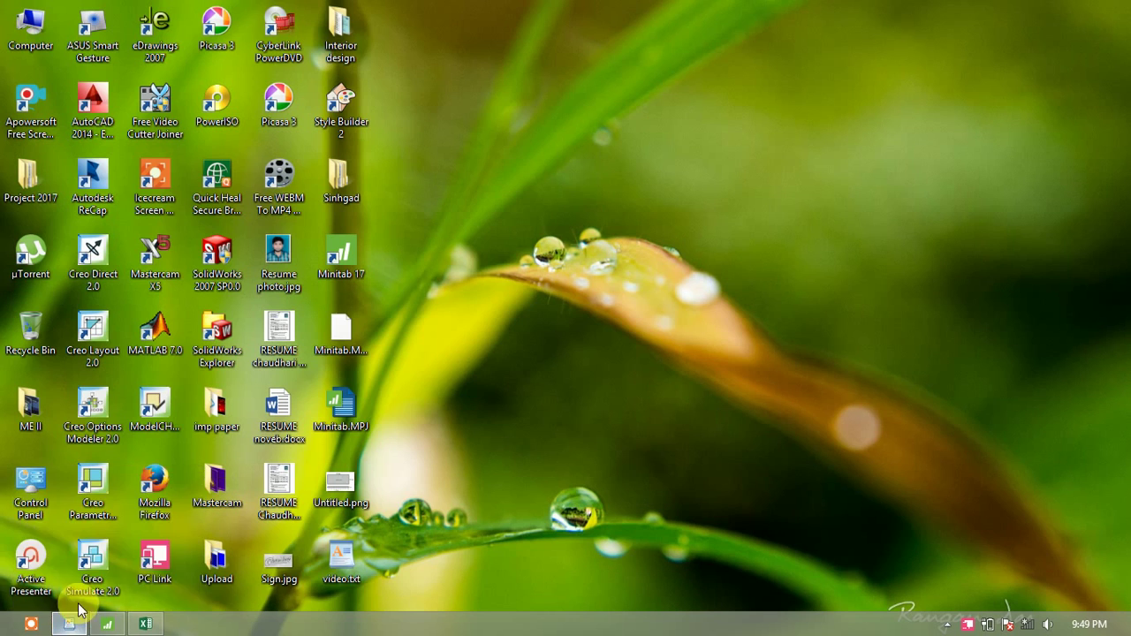
pyautogui.click(76, 626)
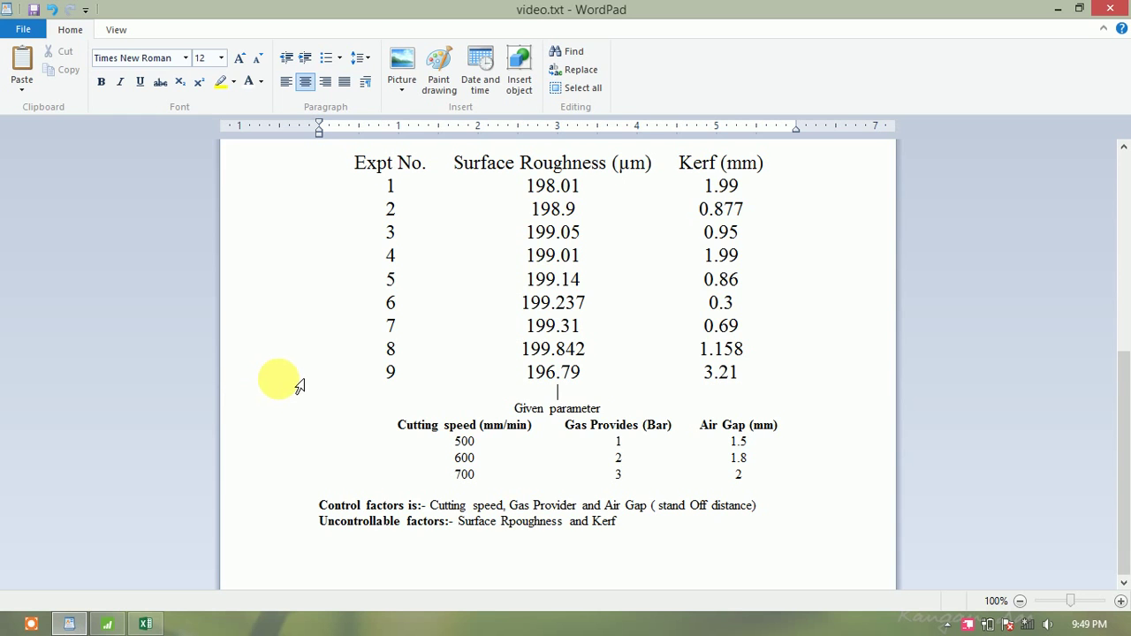
pyautogui.scroll(5, 430, 345)
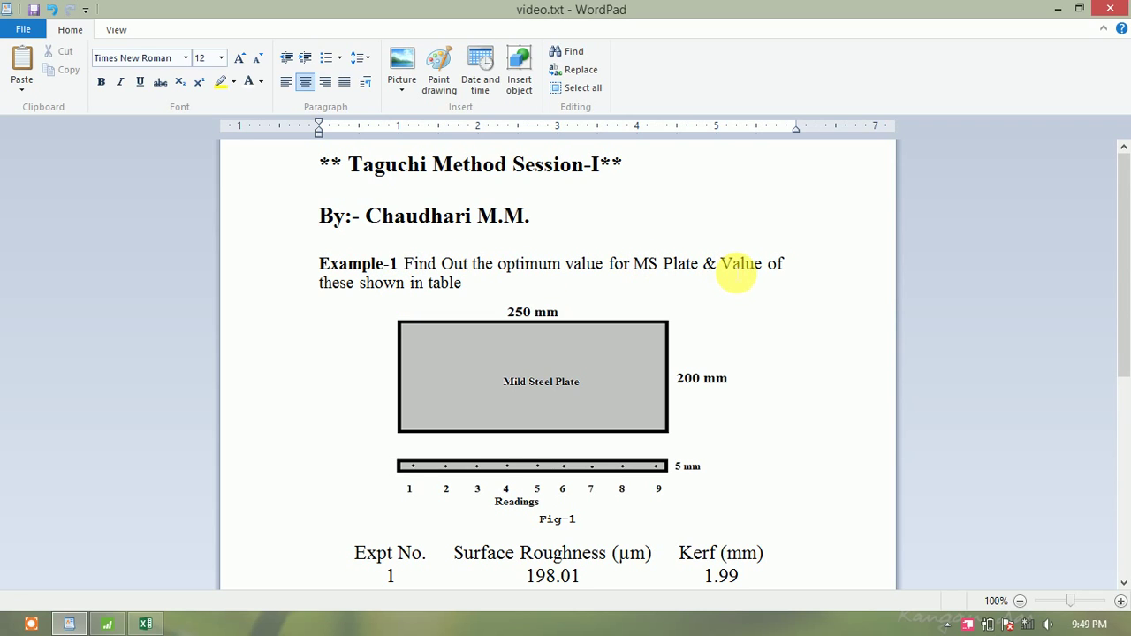
pyautogui.scroll(-5, 518, 434)
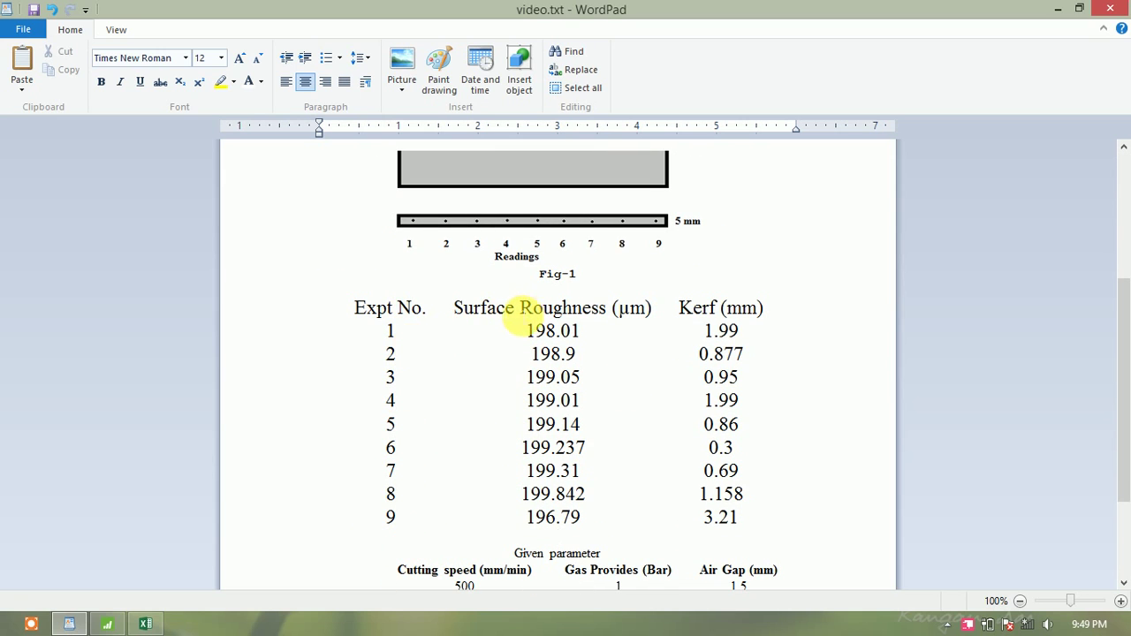
pyautogui.scroll(5, 638, 412)
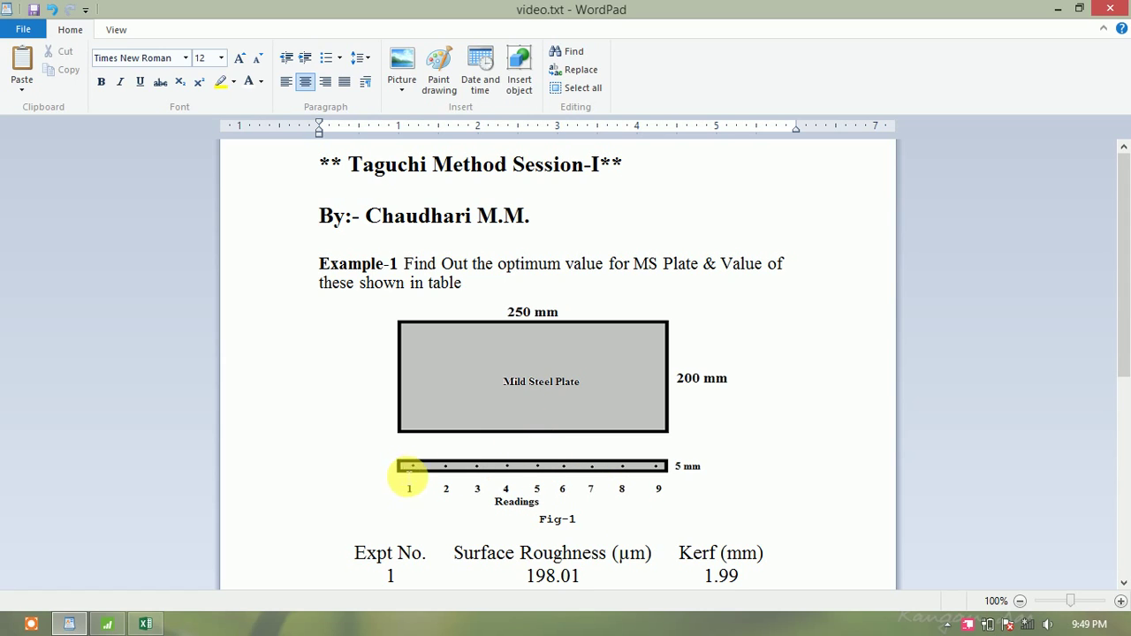
pyautogui.scroll(-3, 427, 472)
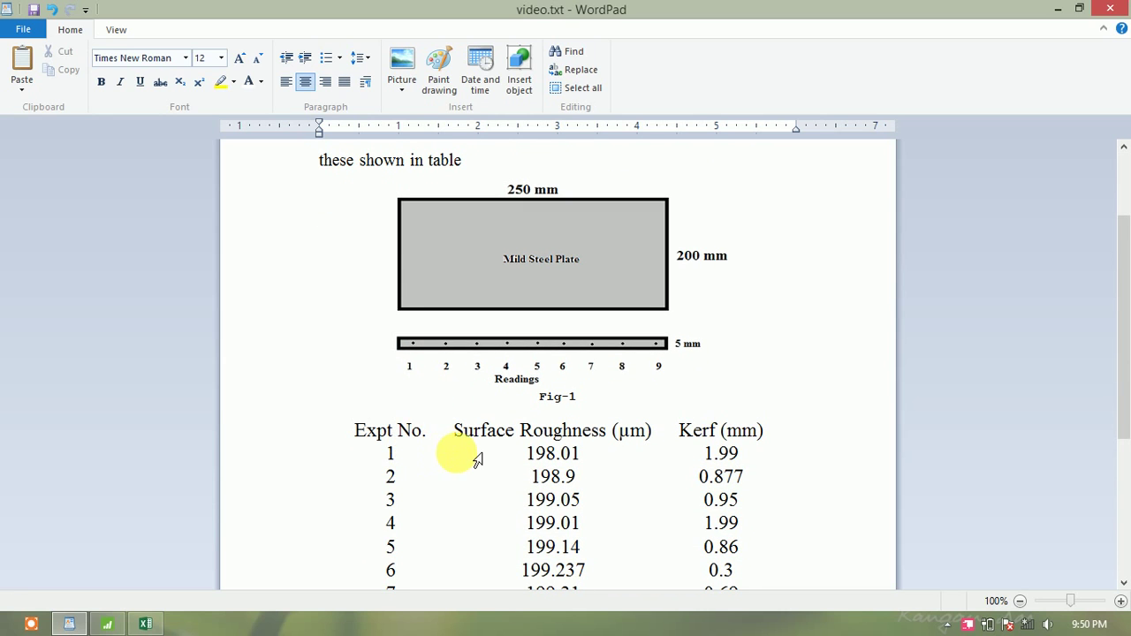
pyautogui.scroll(-6, 454, 456)
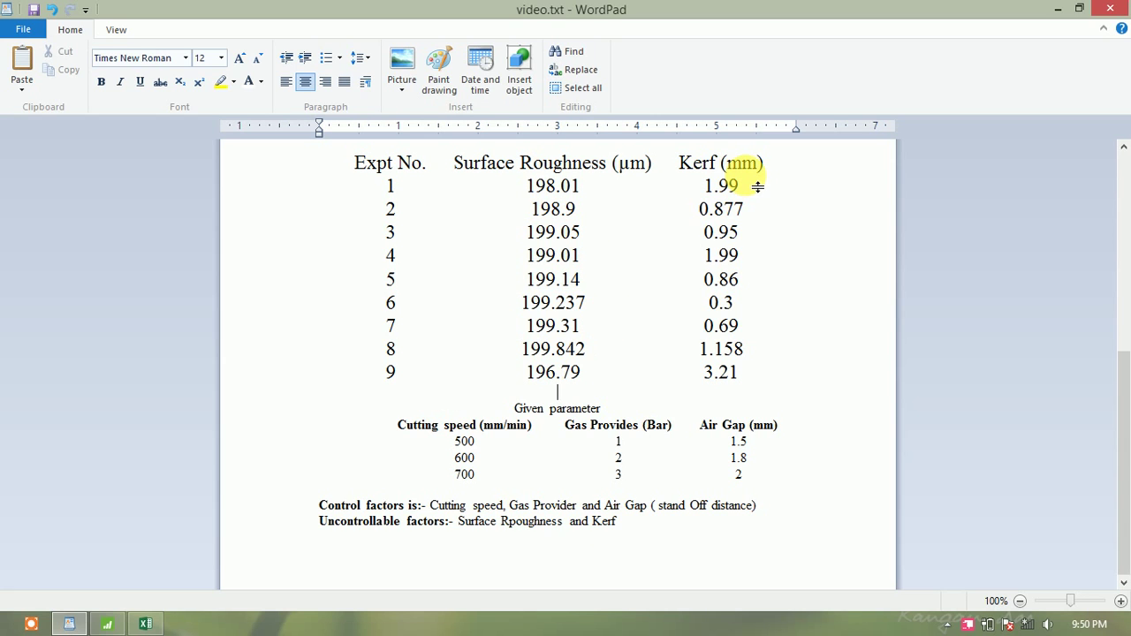
pyautogui.scroll(6, 603, 375)
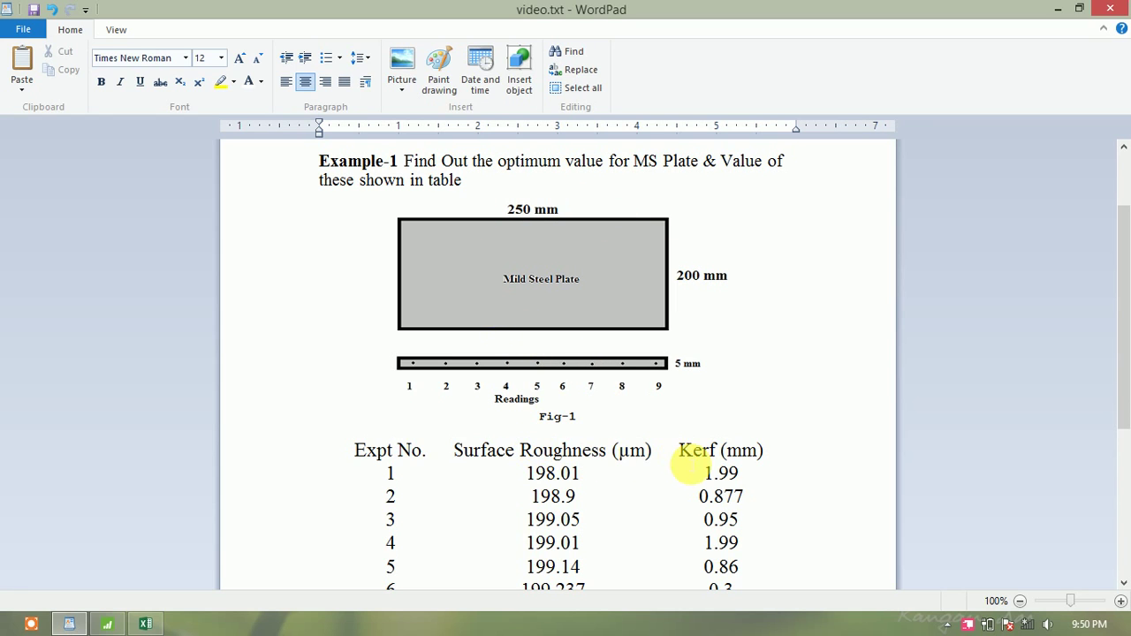
pyautogui.scroll(-6, 555, 367)
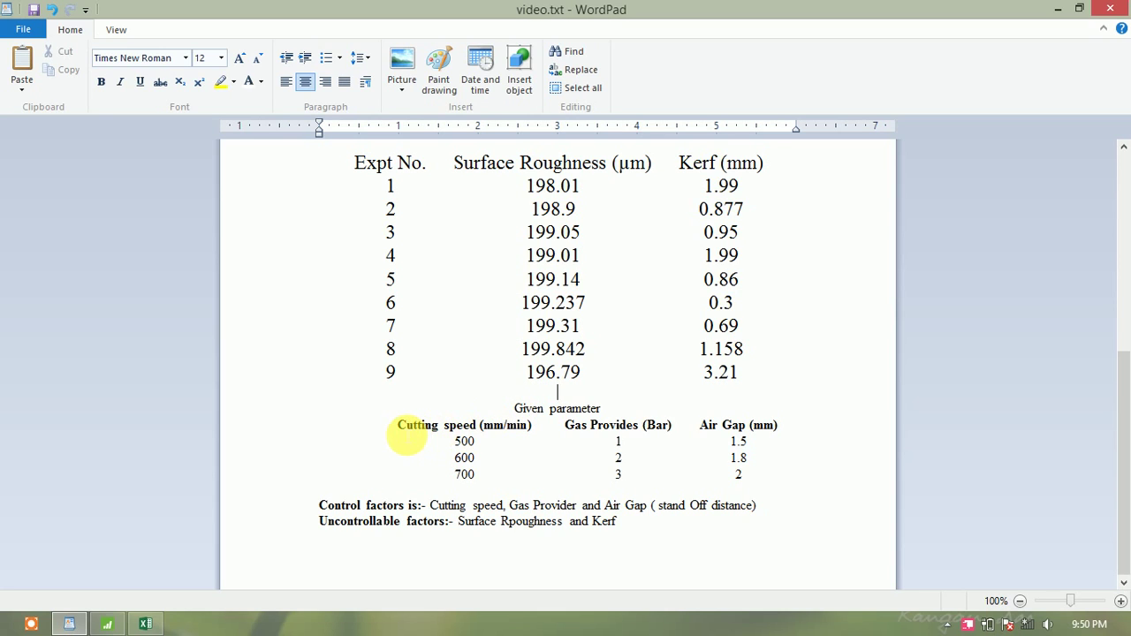
# Examine the given cutting speed, gas and air gap parameters and the control factors against the plate readings
pyautogui.moveTo(397, 428); pyautogui.dragTo(504, 426)
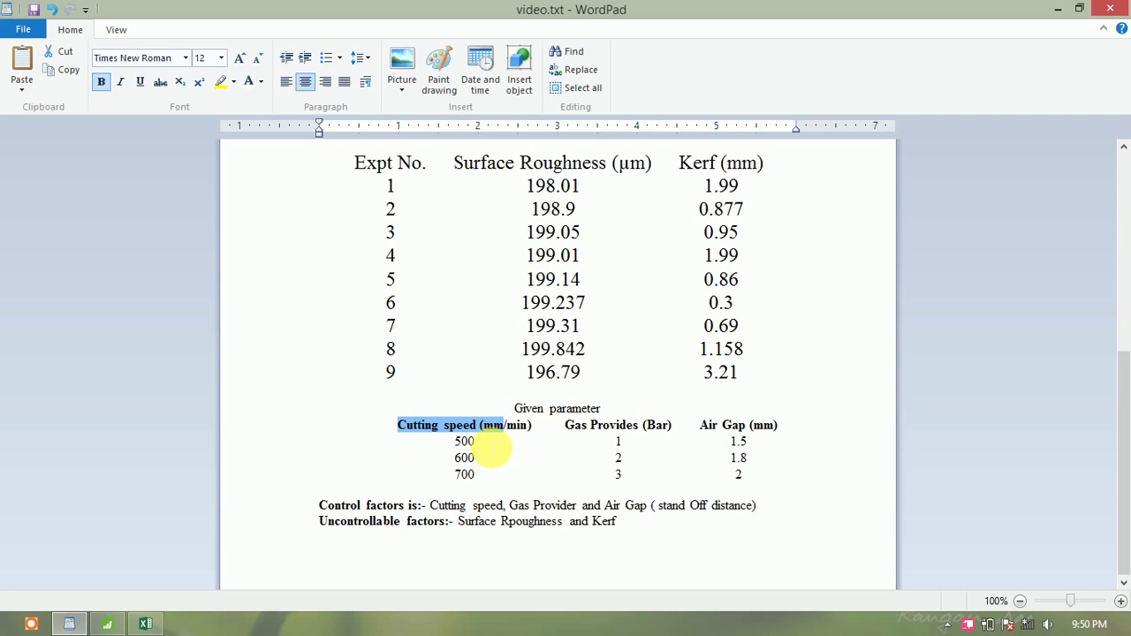
pyautogui.click(492, 449)
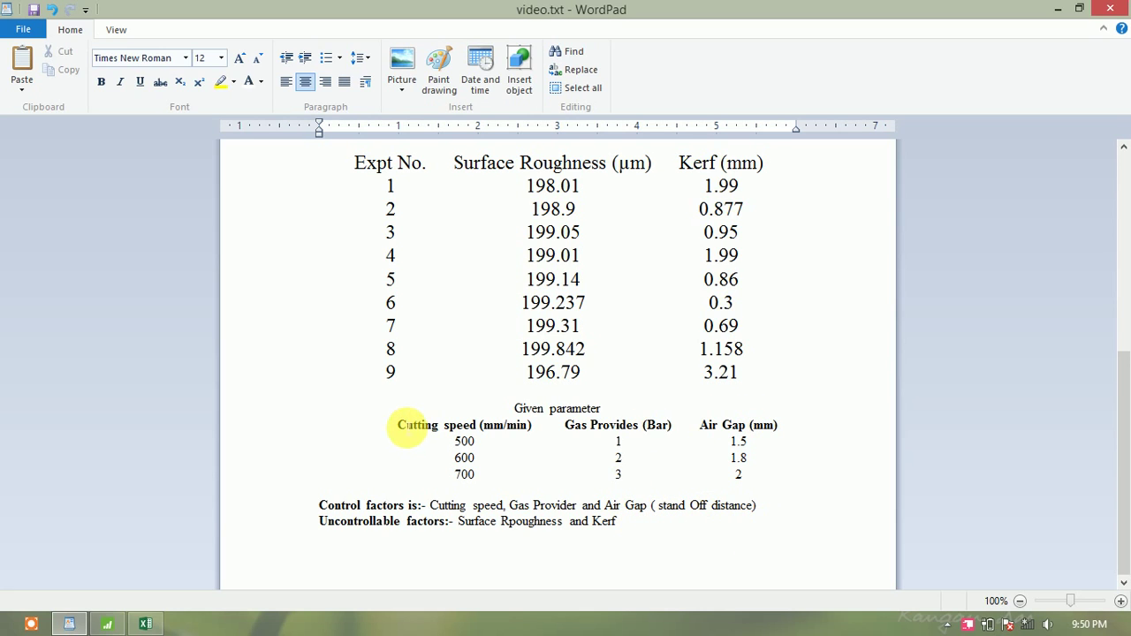
pyautogui.moveTo(413, 429); pyautogui.dragTo(518, 472)
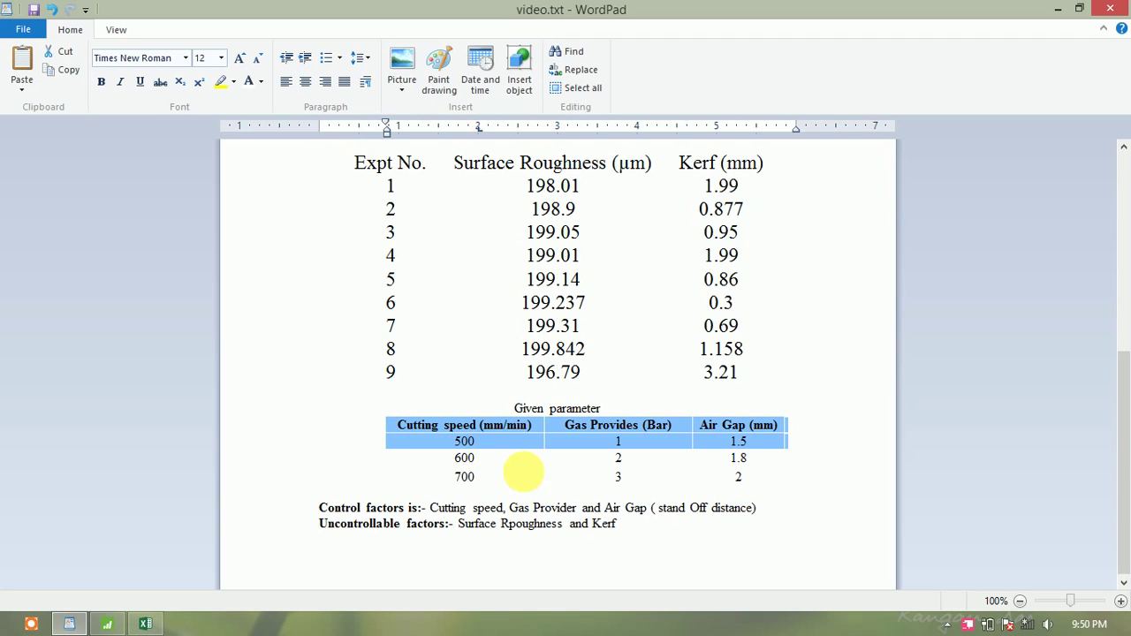
pyautogui.click(440, 508)
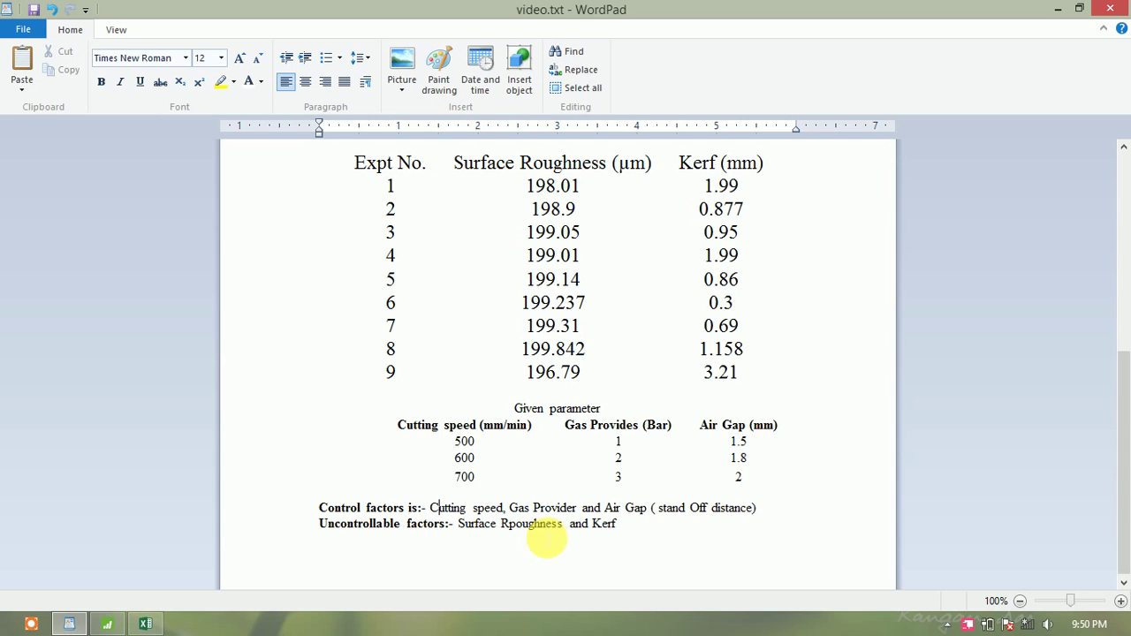
pyautogui.scroll(6, 614, 543)
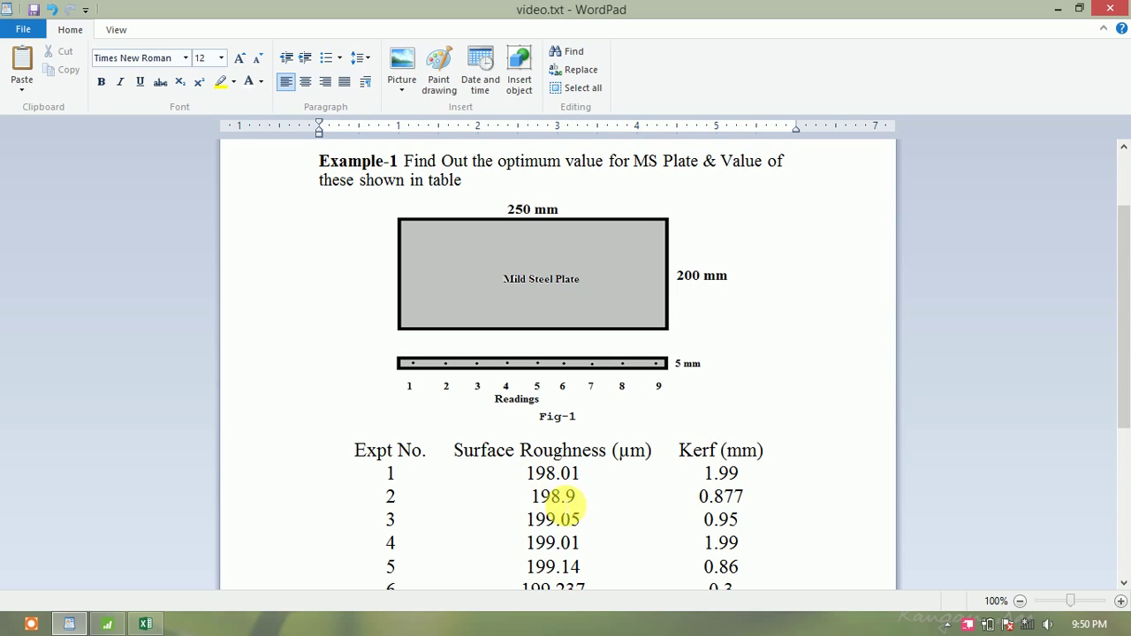
pyautogui.scroll(-5, 755, 497)
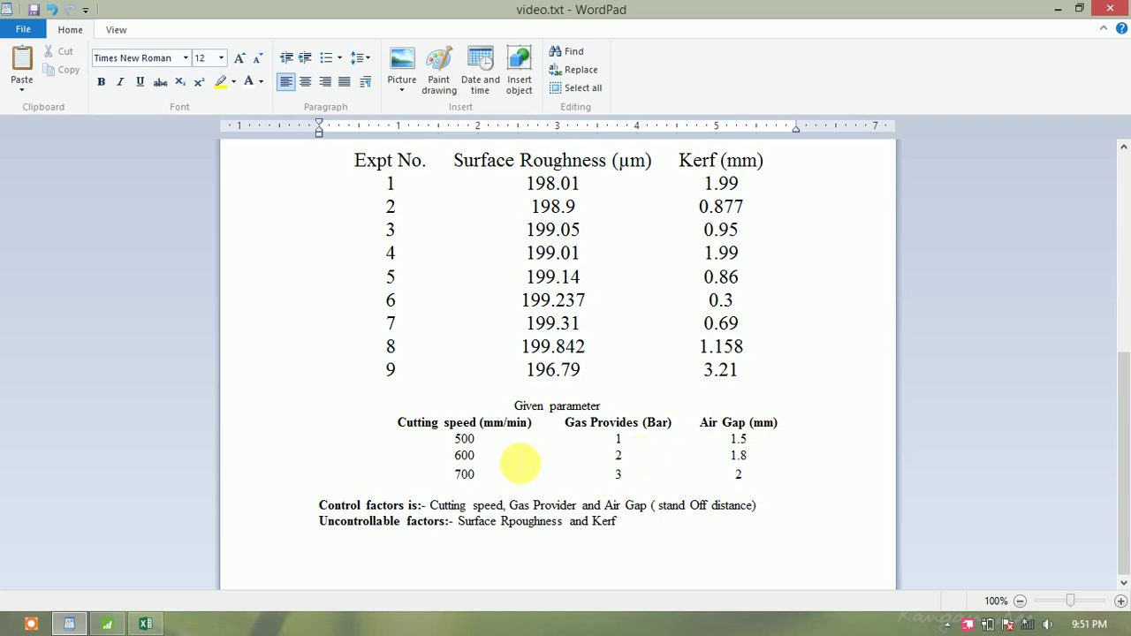
pyautogui.scroll(6, 530, 442)
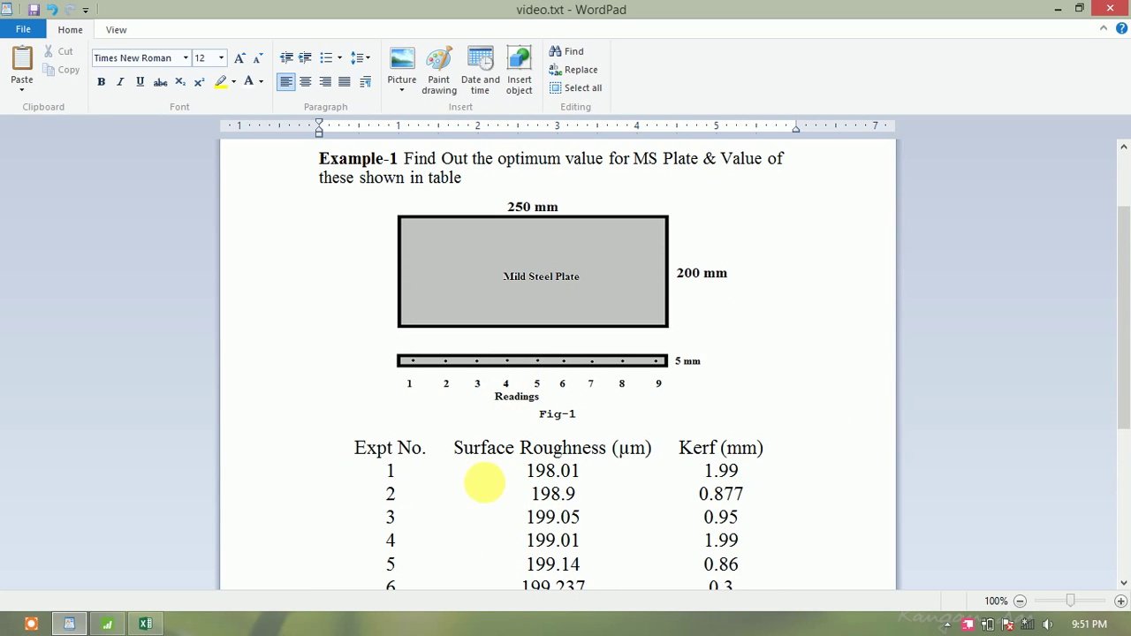
pyautogui.scroll(-6, 518, 467)
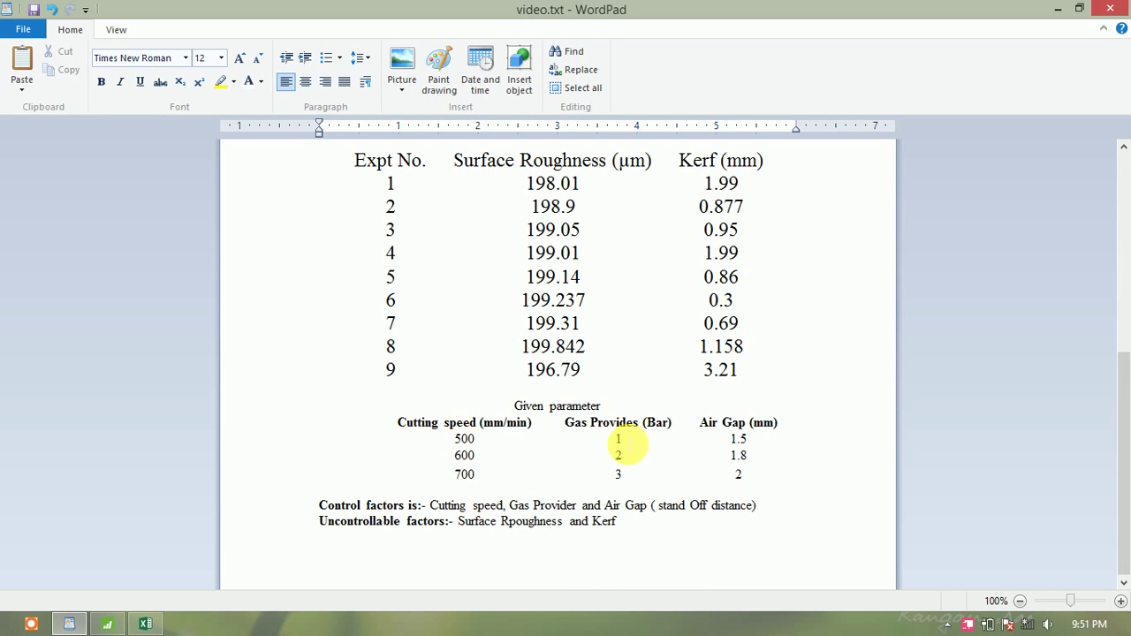
pyautogui.scroll(8, 618, 441)
pyautogui.scroll(-3, 561, 444)
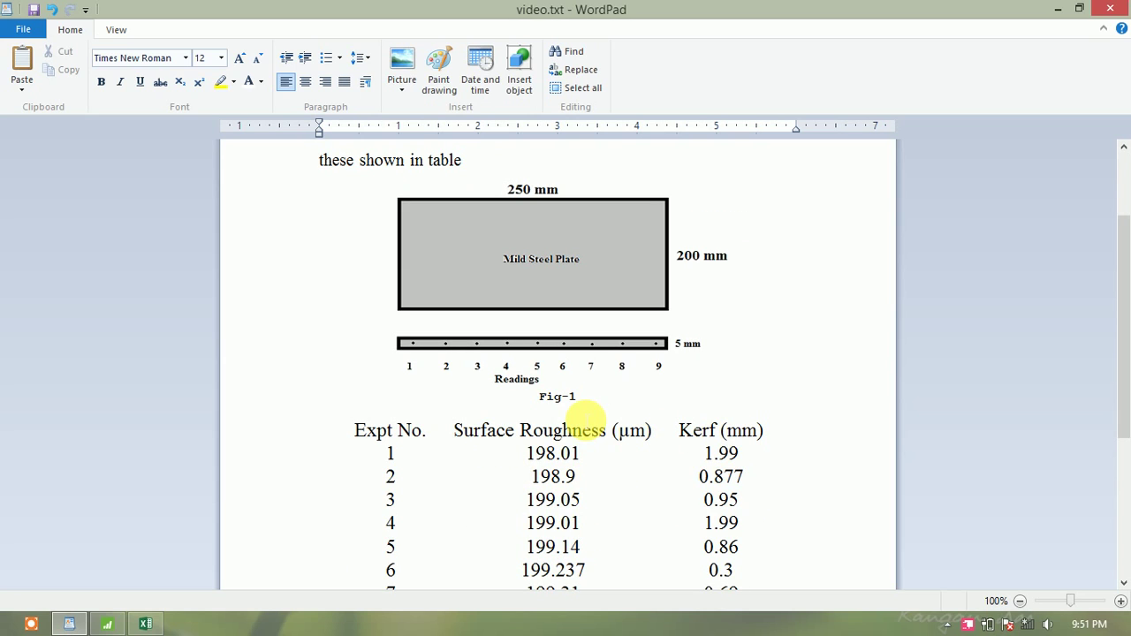
# Switch to Minitab, minimize the worksheet and clear all previous output from the Session window
pyautogui.click(109, 625)
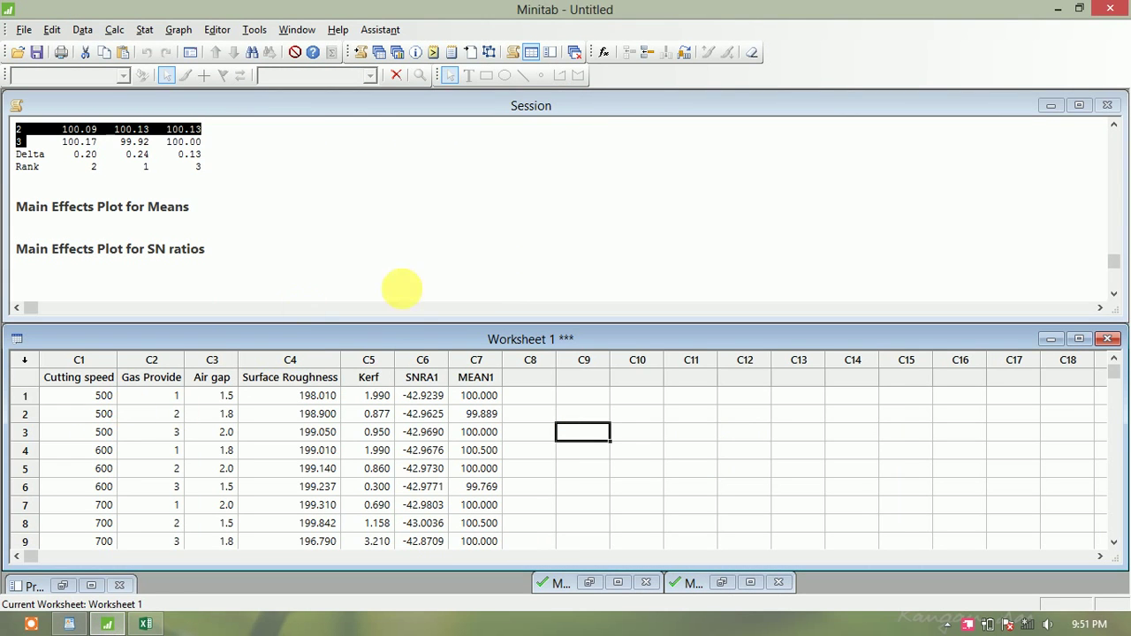
pyautogui.click(1049, 339)
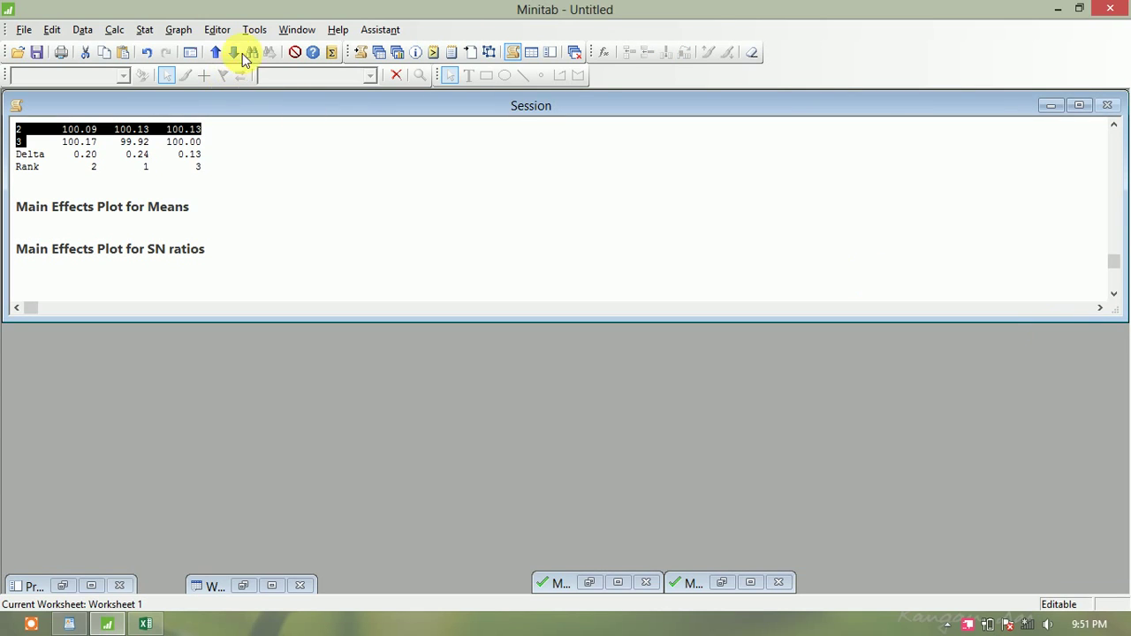
pyautogui.click(168, 206)
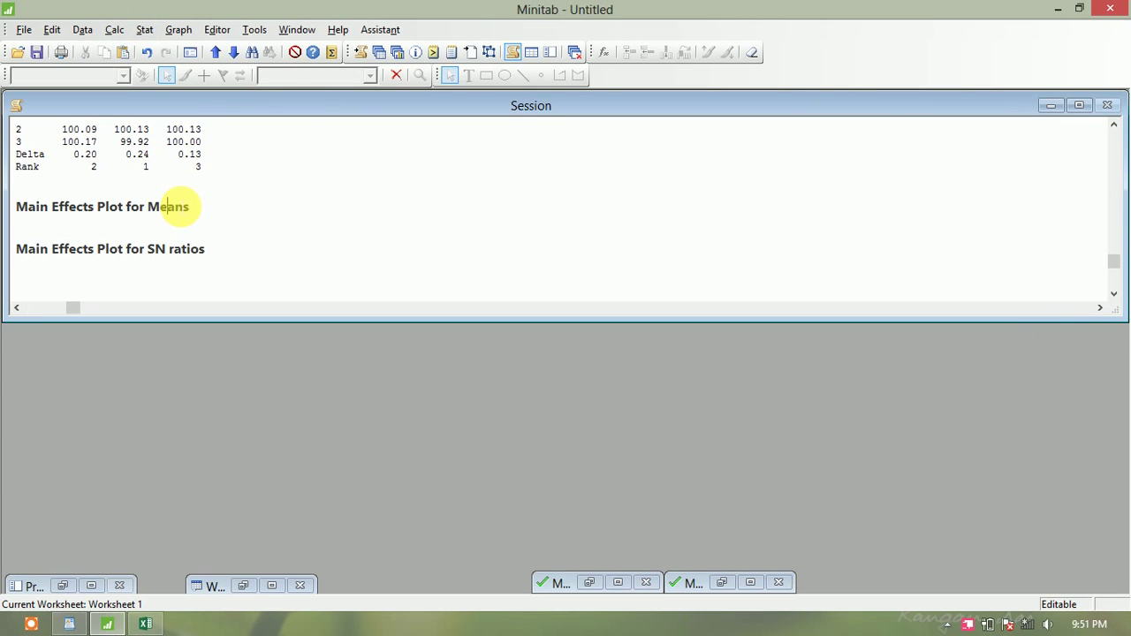
pyautogui.hotkey('ctrl', 'a')
pyautogui.press('Delete')
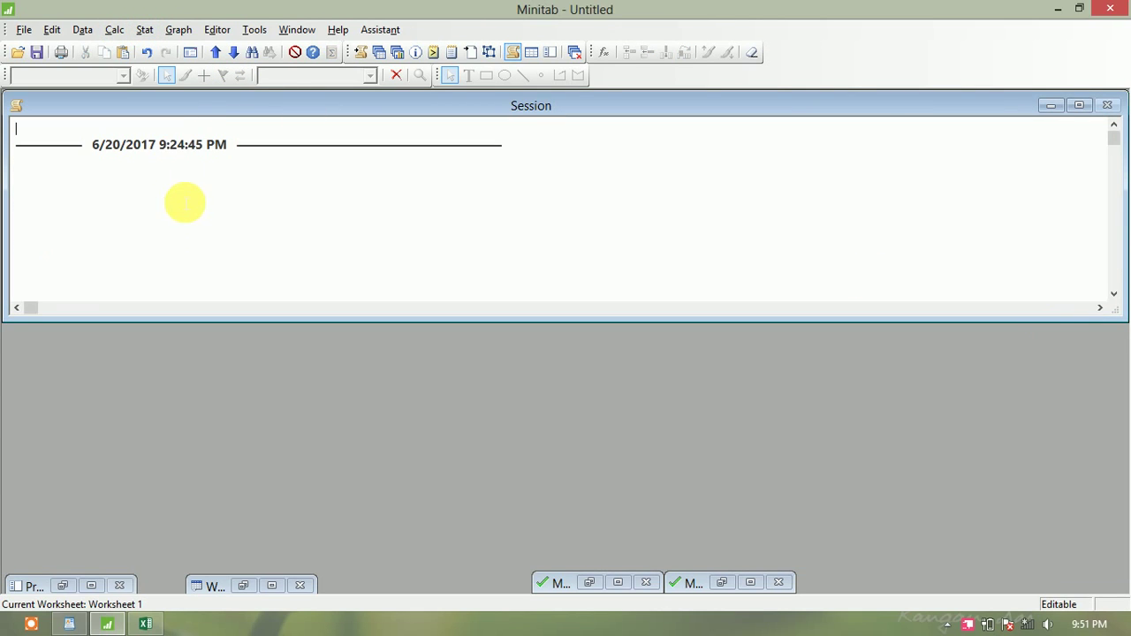
# Start creating a Taguchi design and check its level and factor settings against the parameter table in WordPad
pyautogui.click(148, 35)
pyautogui.moveTo(182, 112)
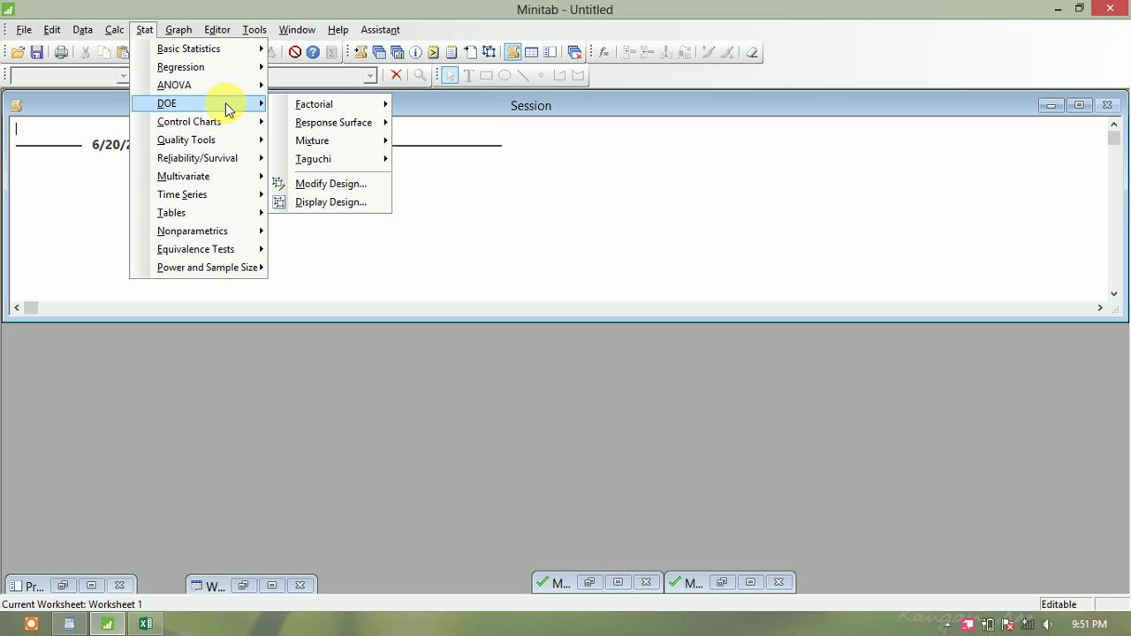
pyautogui.moveTo(353, 160)
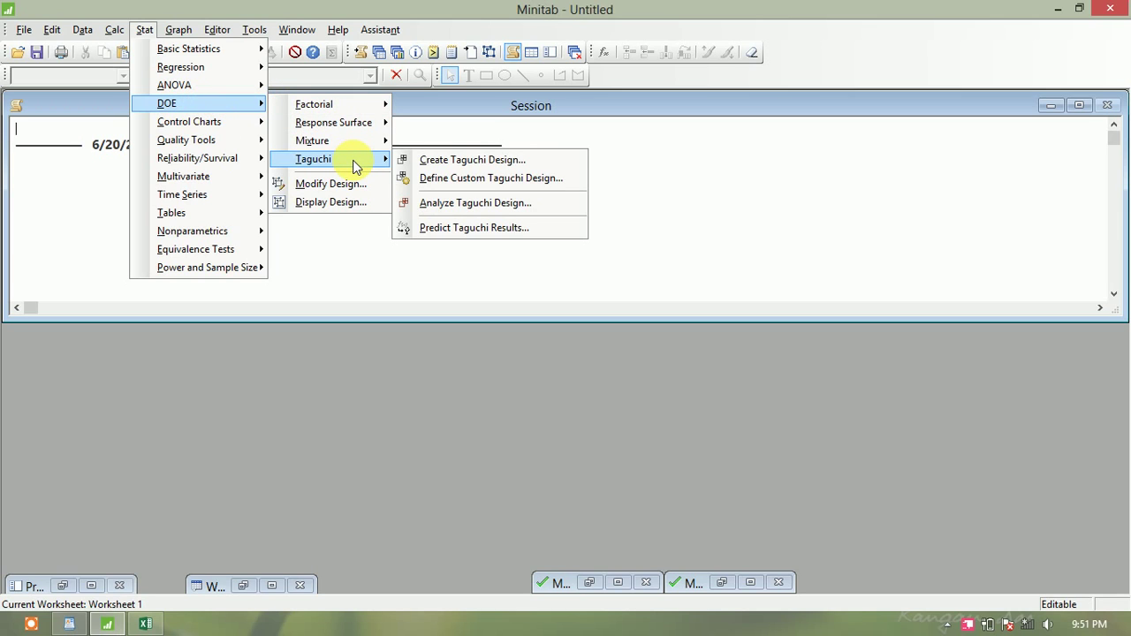
pyautogui.click(431, 160)
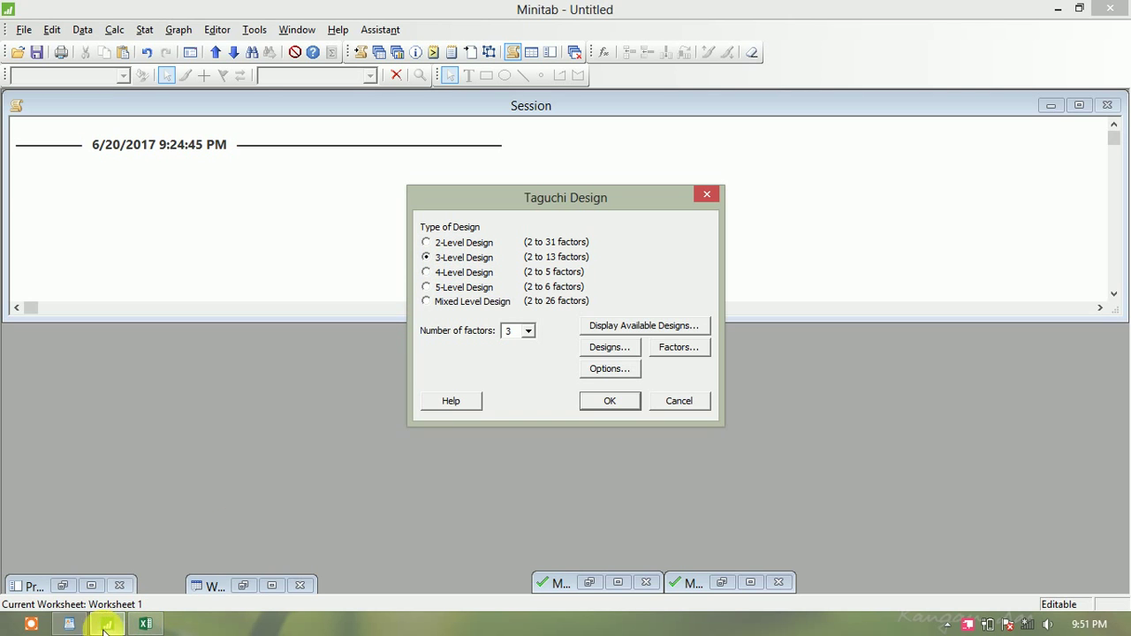
pyautogui.click(68, 624)
pyautogui.scroll(-5, 222, 465)
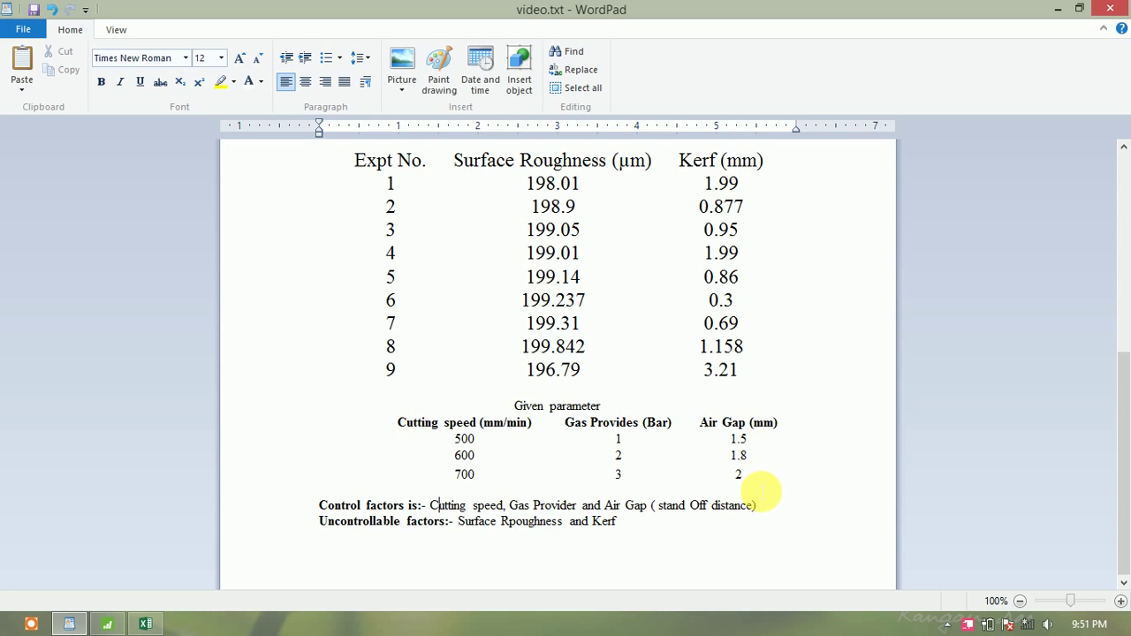
pyautogui.click(107, 624)
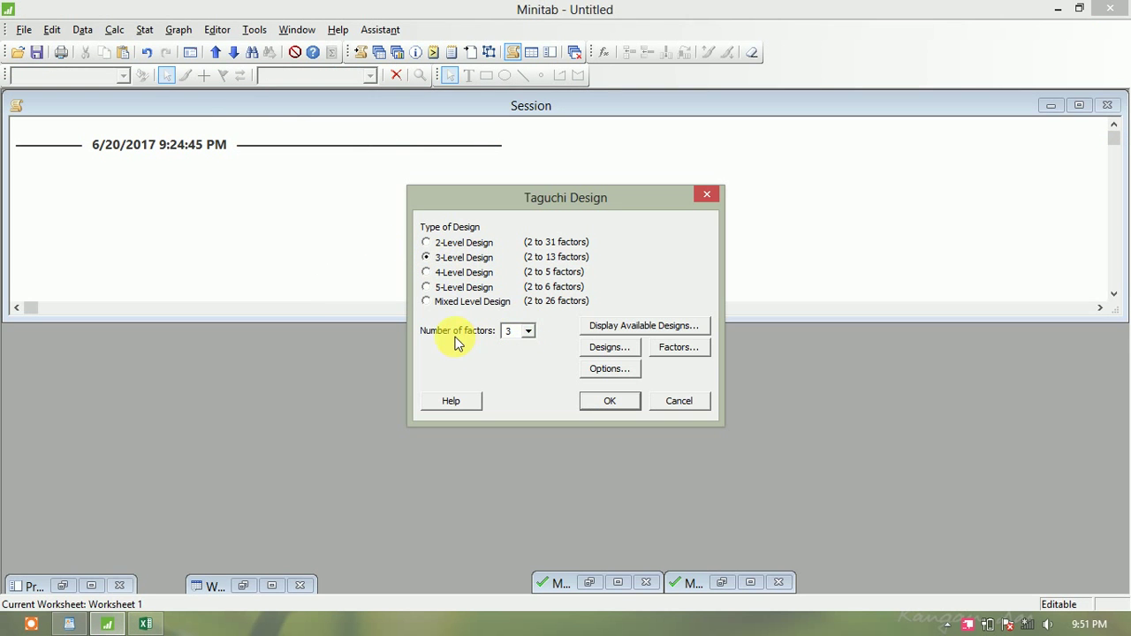
# Review the available single-level Taguchi designs and accept the L9 array with 3^3 columns
pyautogui.click(641, 326)
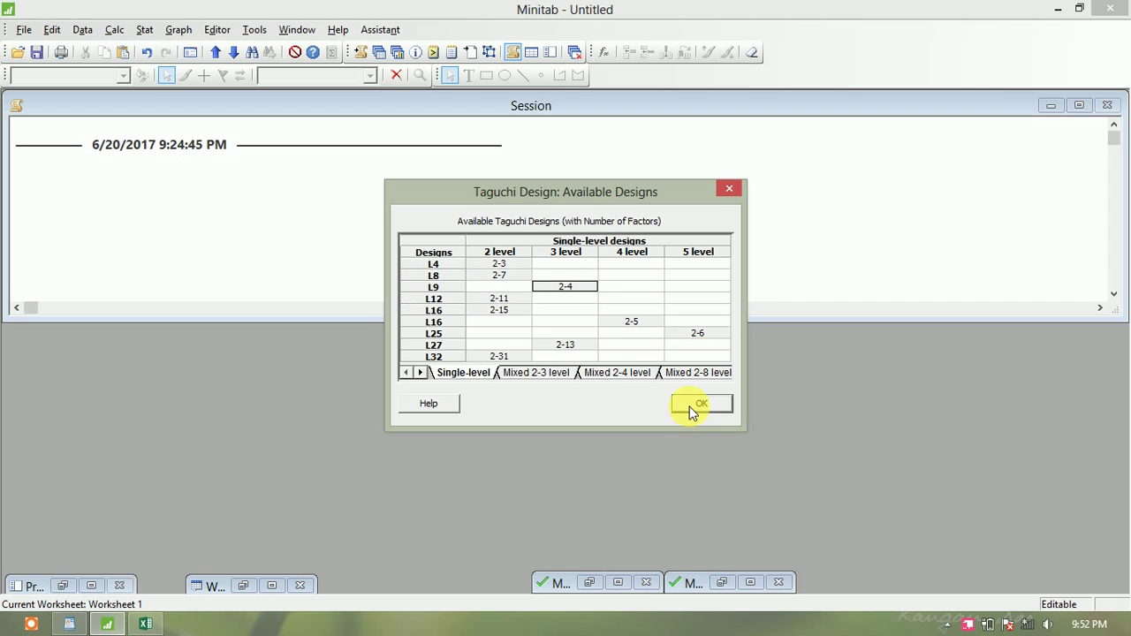
pyautogui.click(692, 408)
pyautogui.click(593, 349)
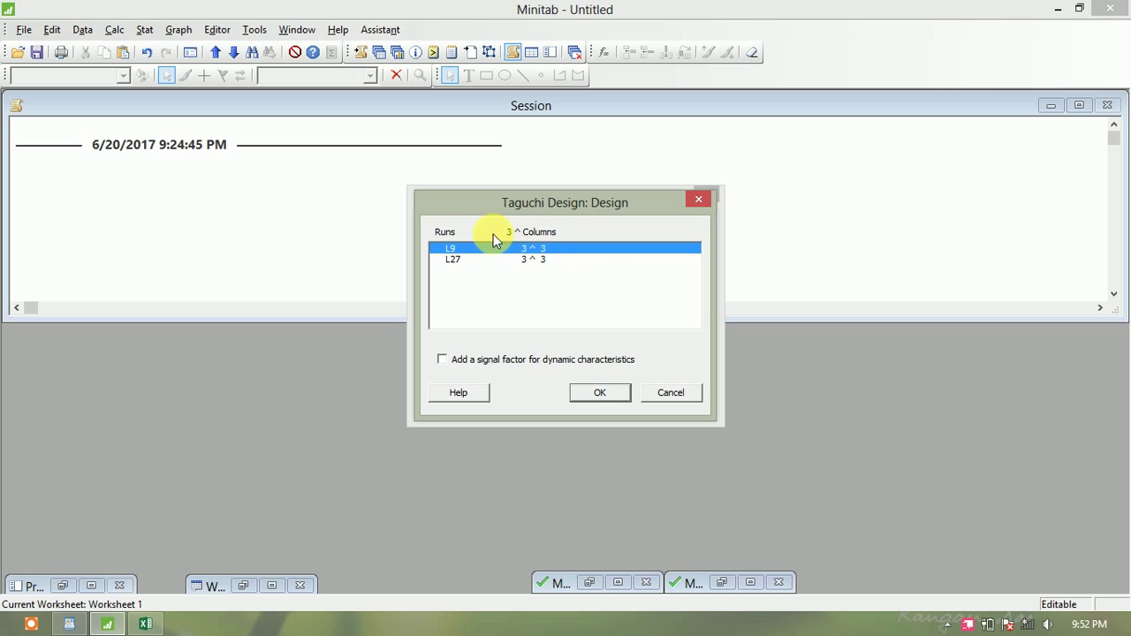
pyautogui.click(598, 395)
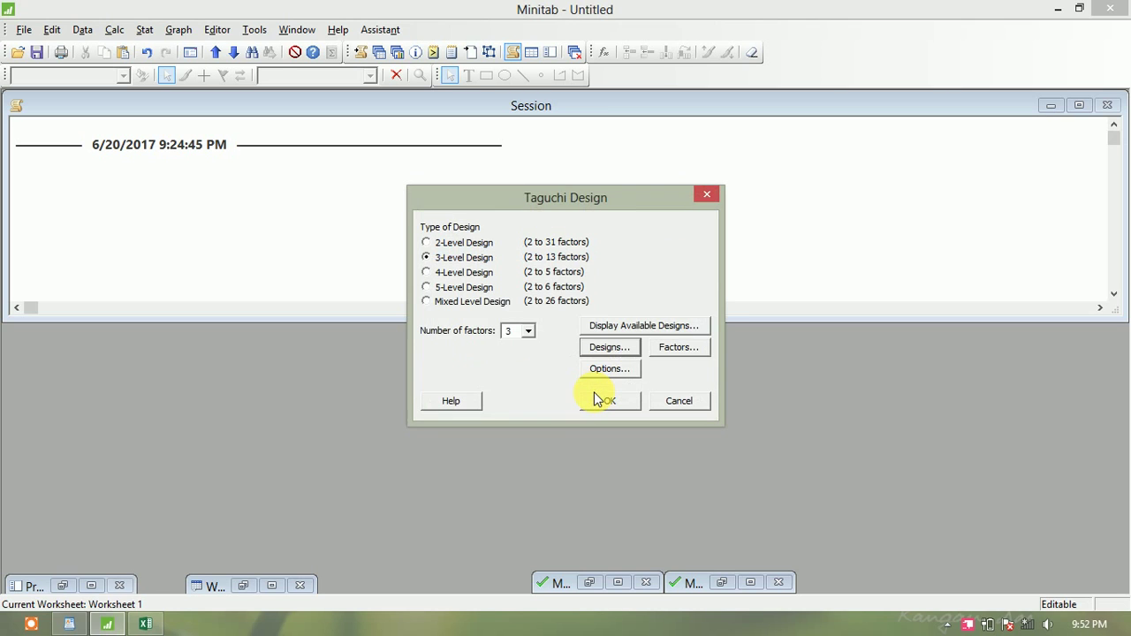
# In the design's factor settings, name factor A "speed" and set its level values to 500 600 700
pyautogui.click(681, 349)
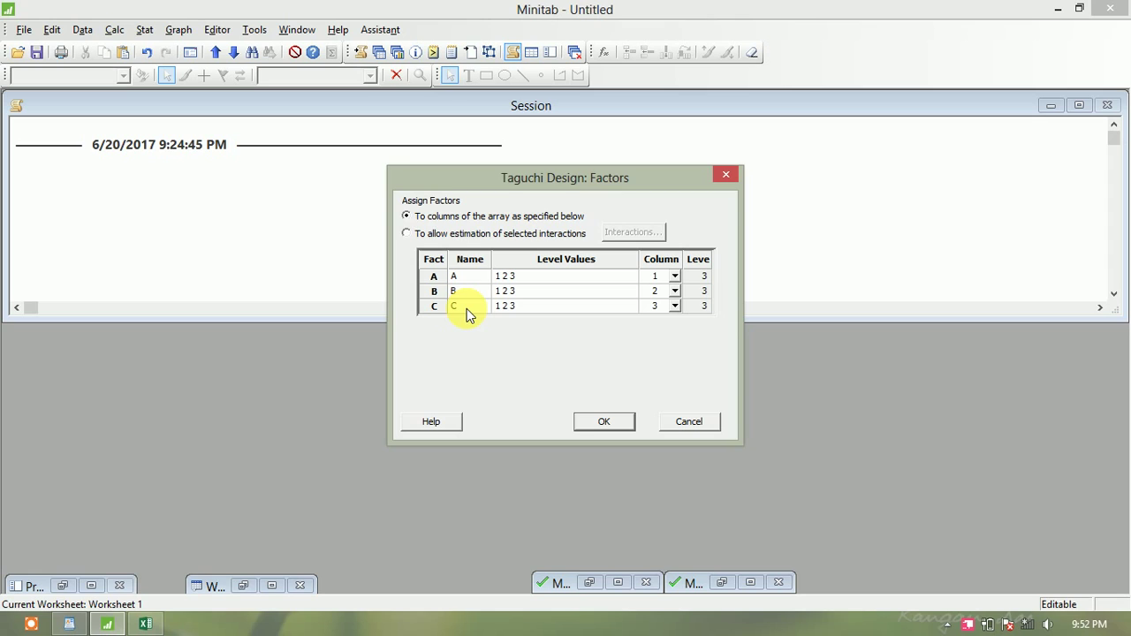
pyautogui.click(467, 277)
pyautogui.write('speed')
pyautogui.press('Tab')
pyautogui.write('5')
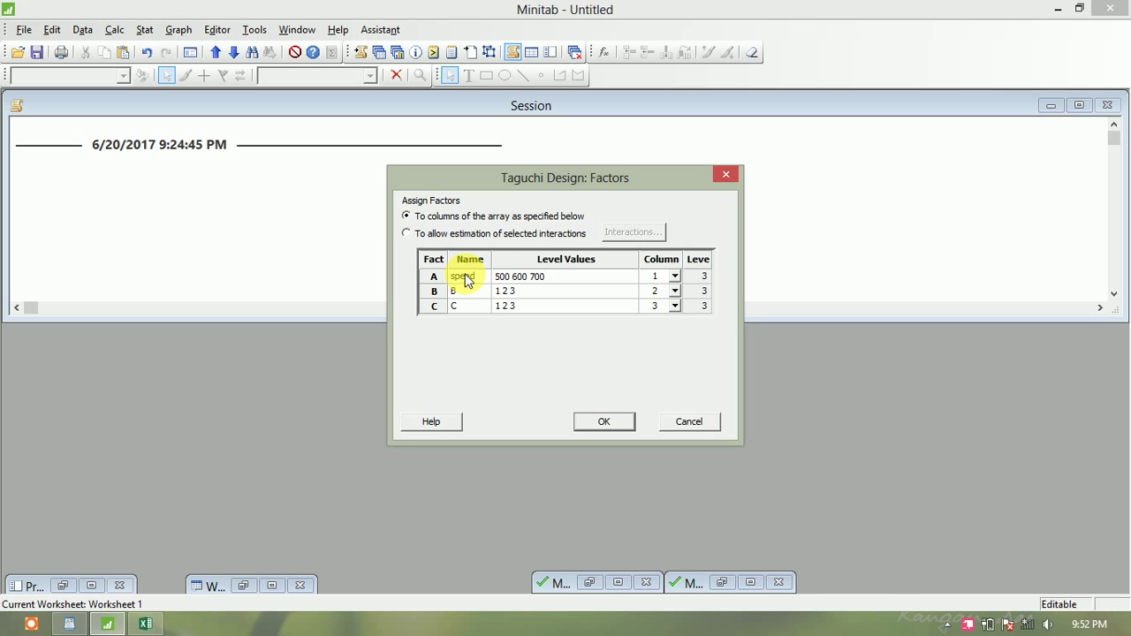
# Check the gas parameter in the WordPad document and name factor B "Gas provides" in Minitab
pyautogui.click(69, 624)
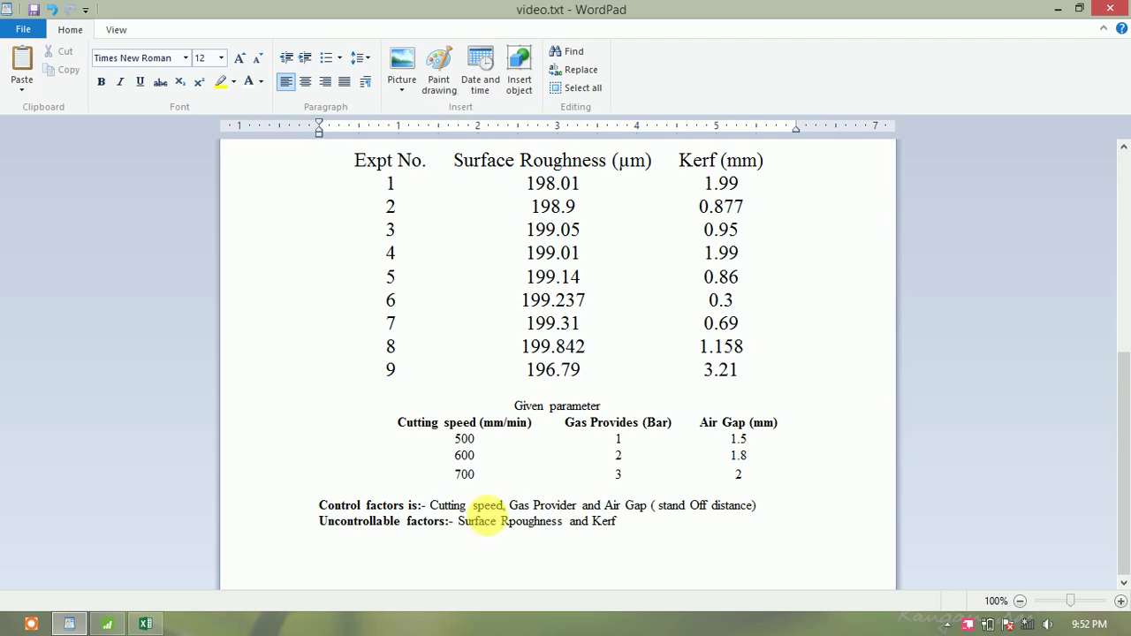
pyautogui.click(113, 622)
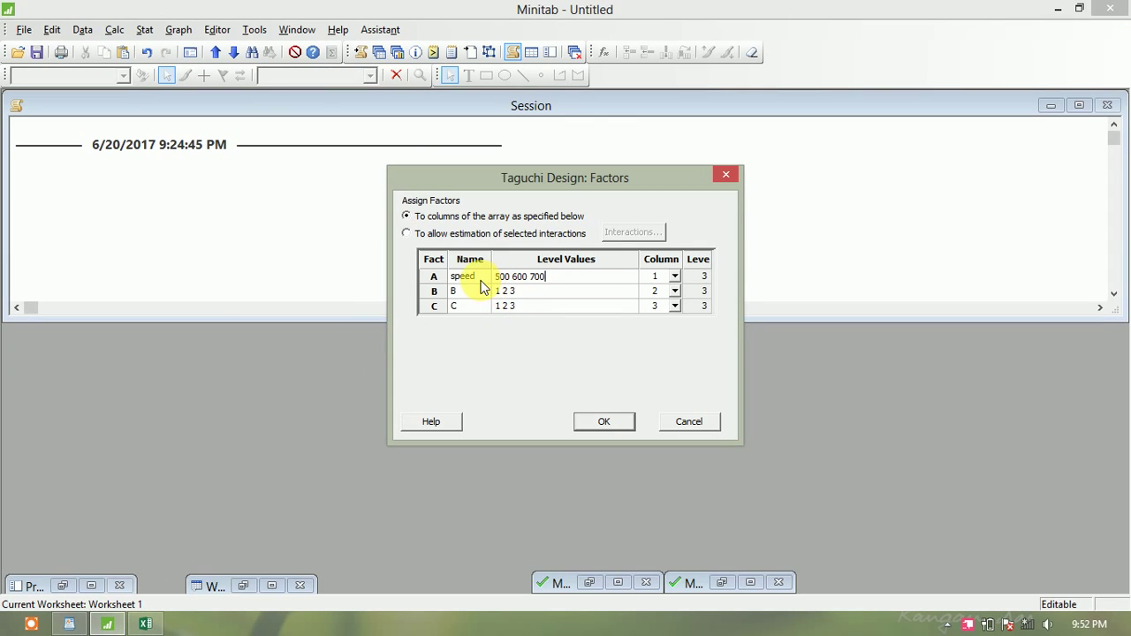
pyautogui.write('Gas')
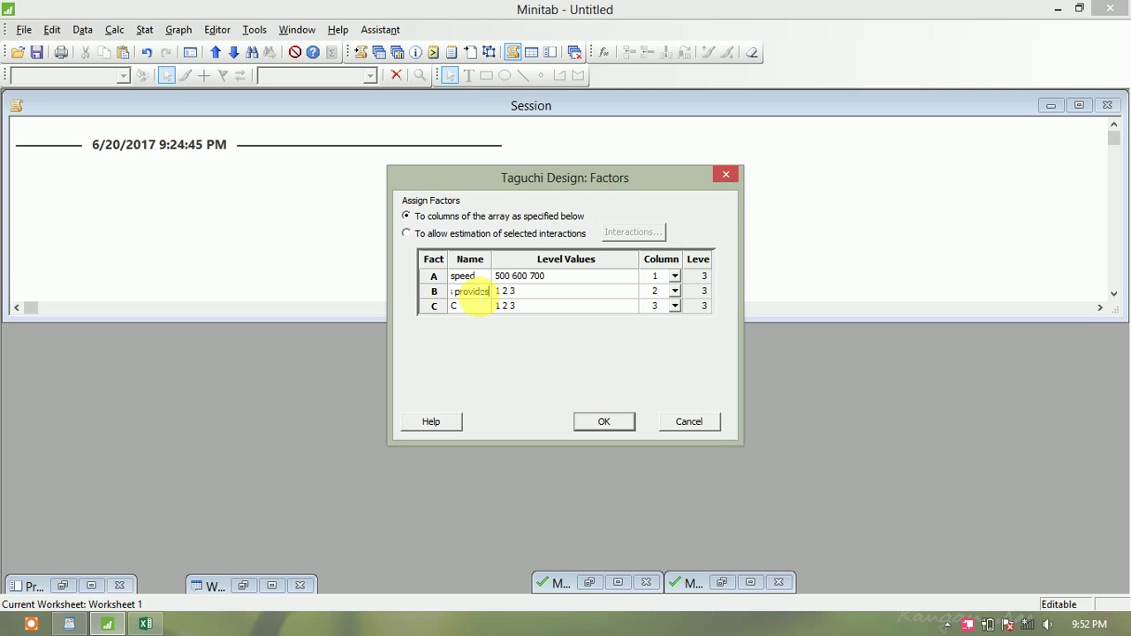
# Name factor C "Air gap" and set its level values to 1.5 1.8 2
pyautogui.click(467, 306)
pyautogui.write('Air gap')
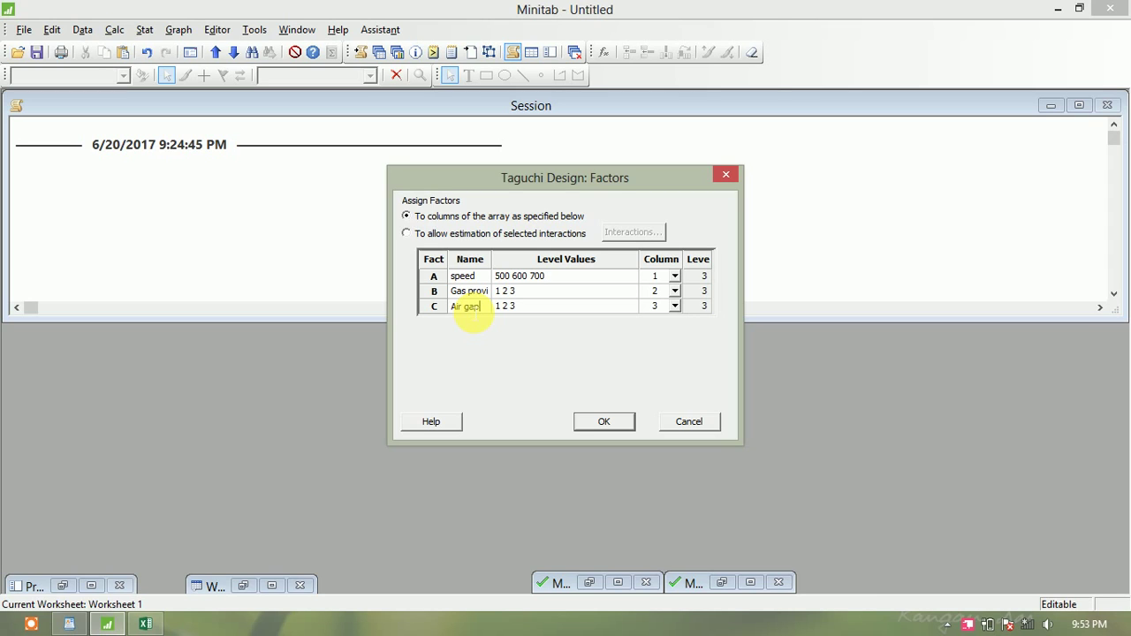
pyautogui.press('Tab')
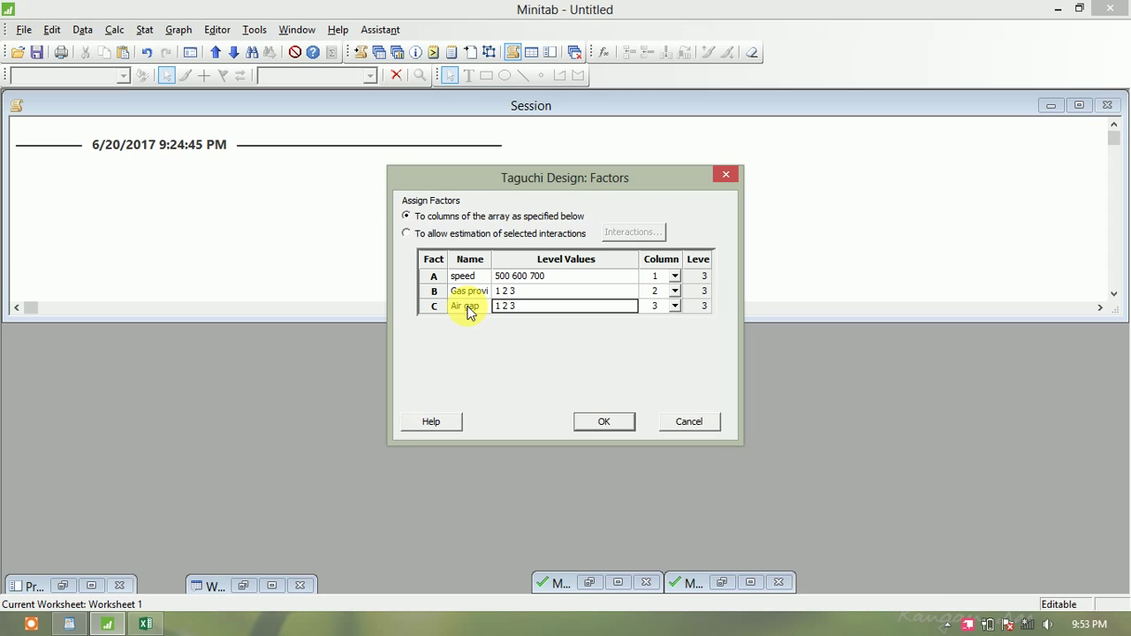
pyautogui.write('1.8')
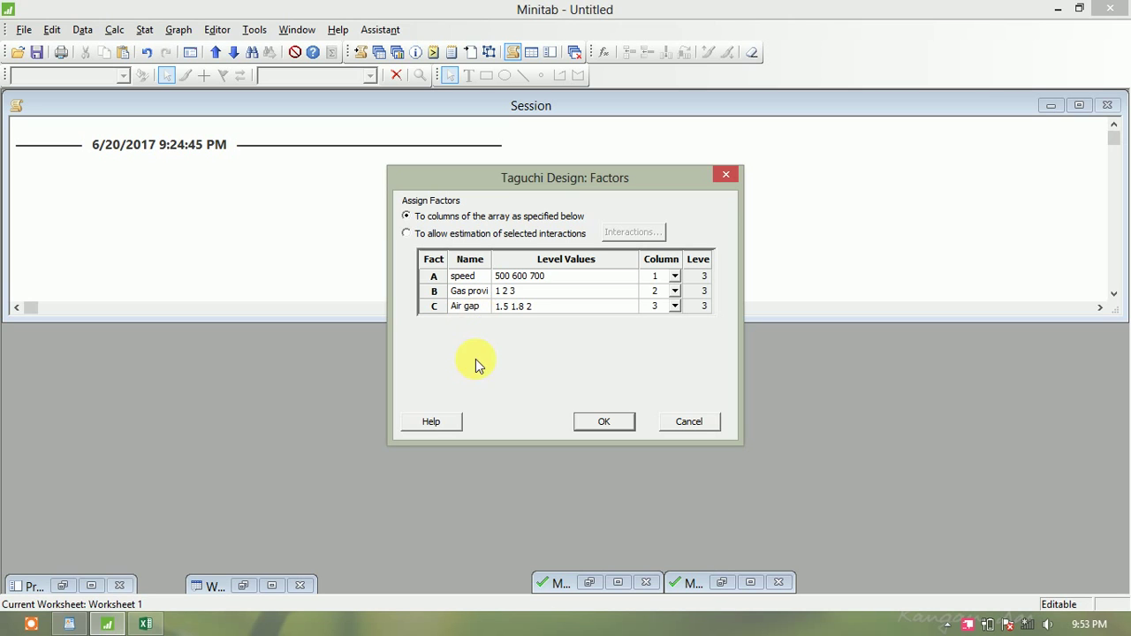
# Compare the entered factor levels with the given parameter table in the WordPad document, then return to Minitab
pyautogui.click(69, 624)
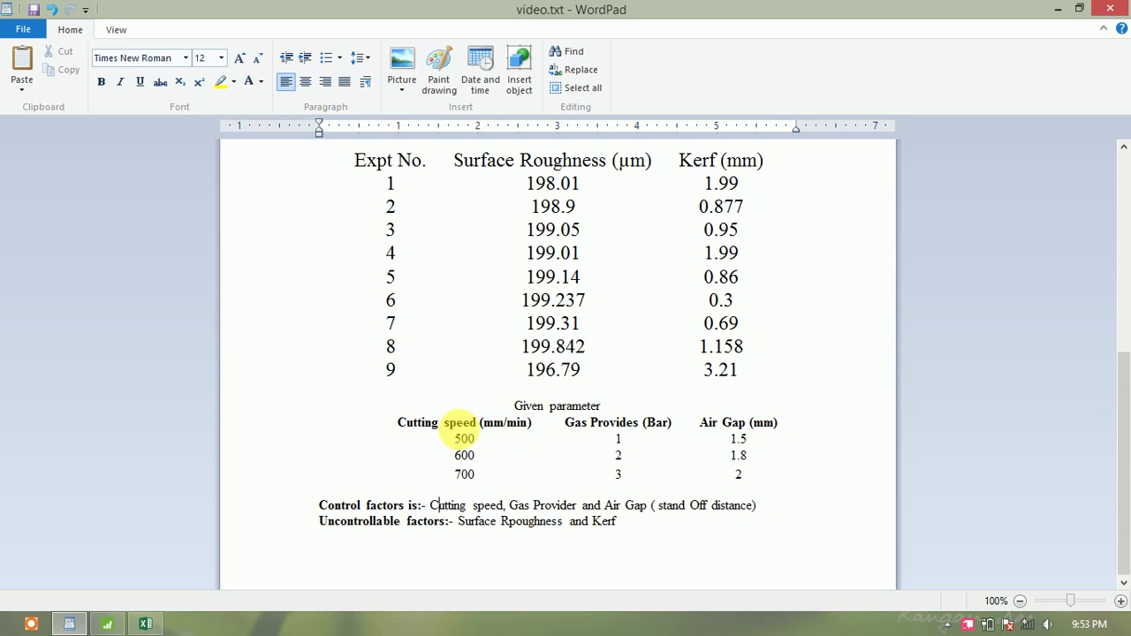
pyautogui.scroll(9, 517, 409)
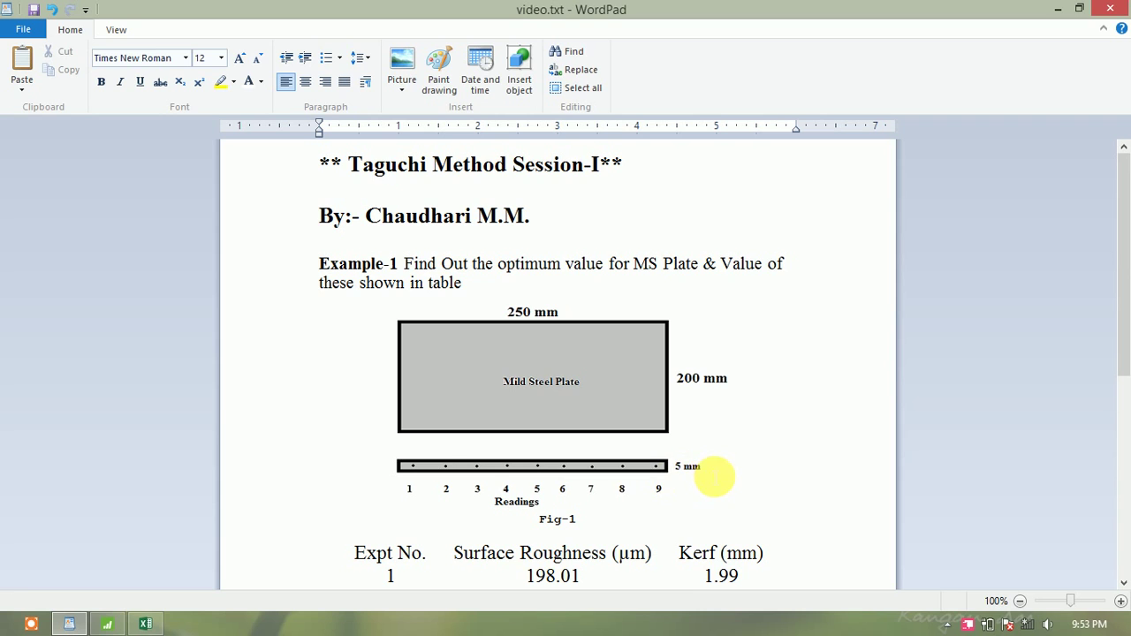
pyautogui.scroll(-6, 716, 477)
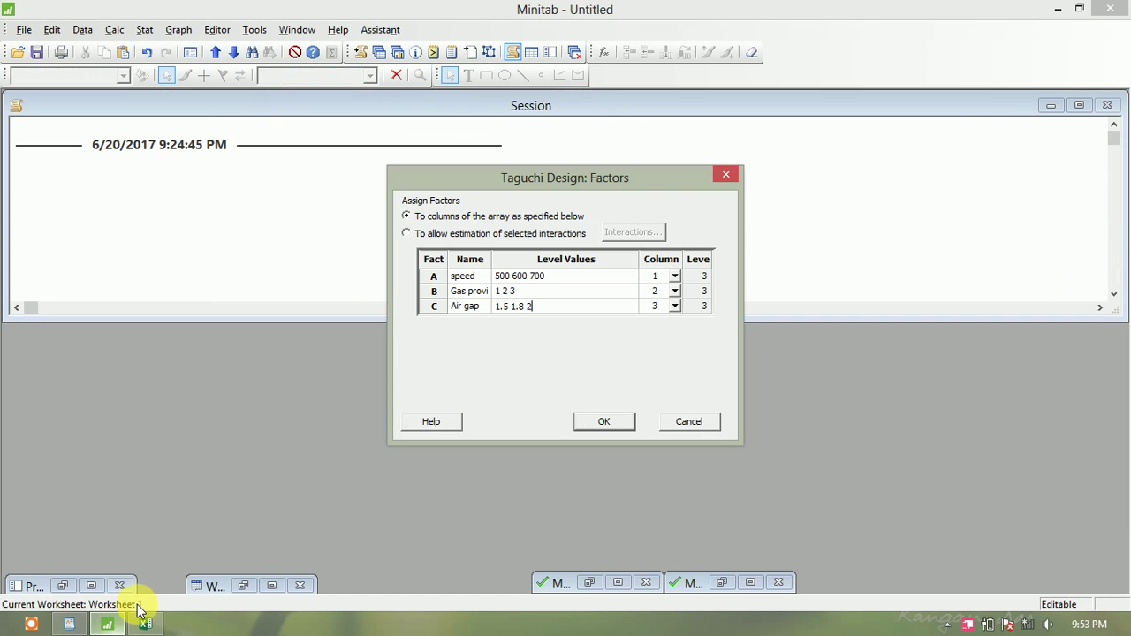
pyautogui.click(107, 624)
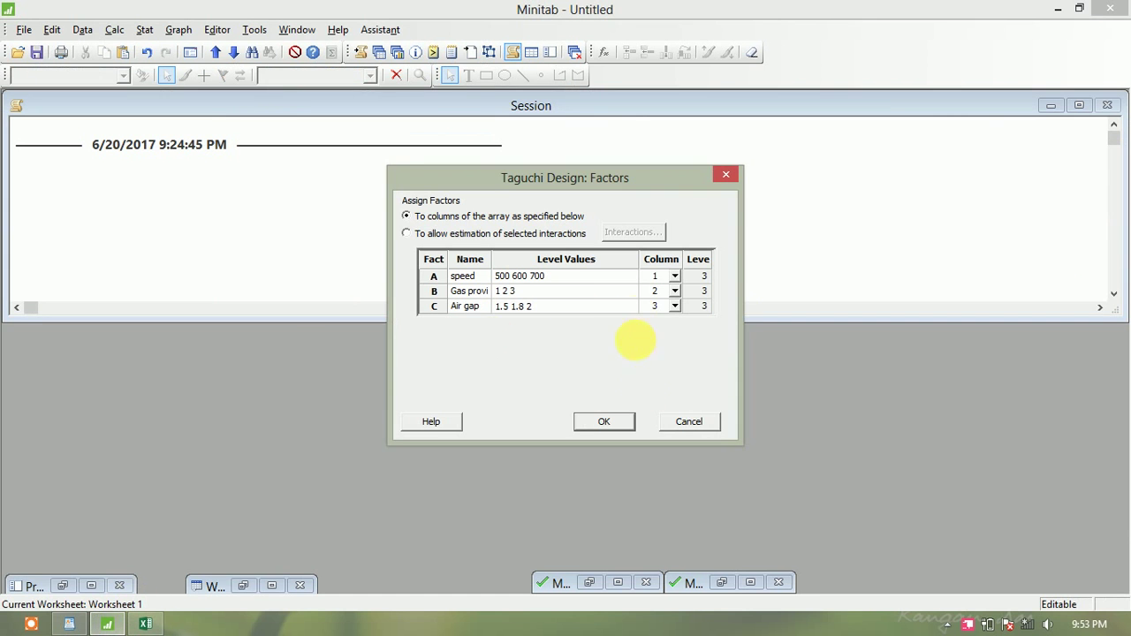
# Accept the factor settings, keep the design stored in the worksheet, and generate the Taguchi design
pyautogui.click(606, 421)
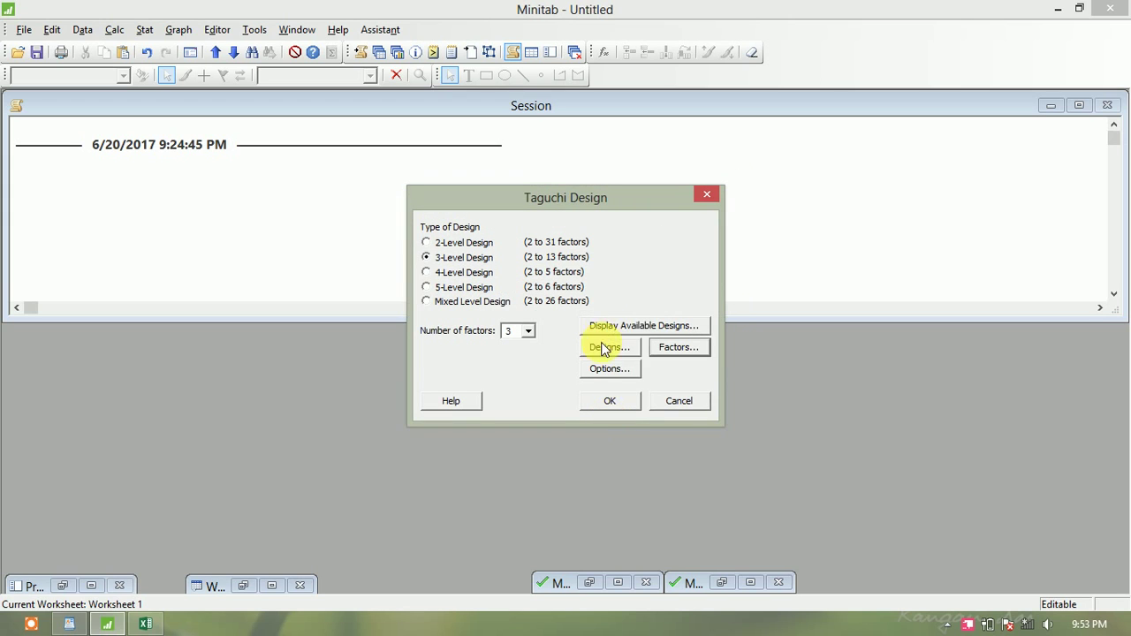
pyautogui.click(619, 374)
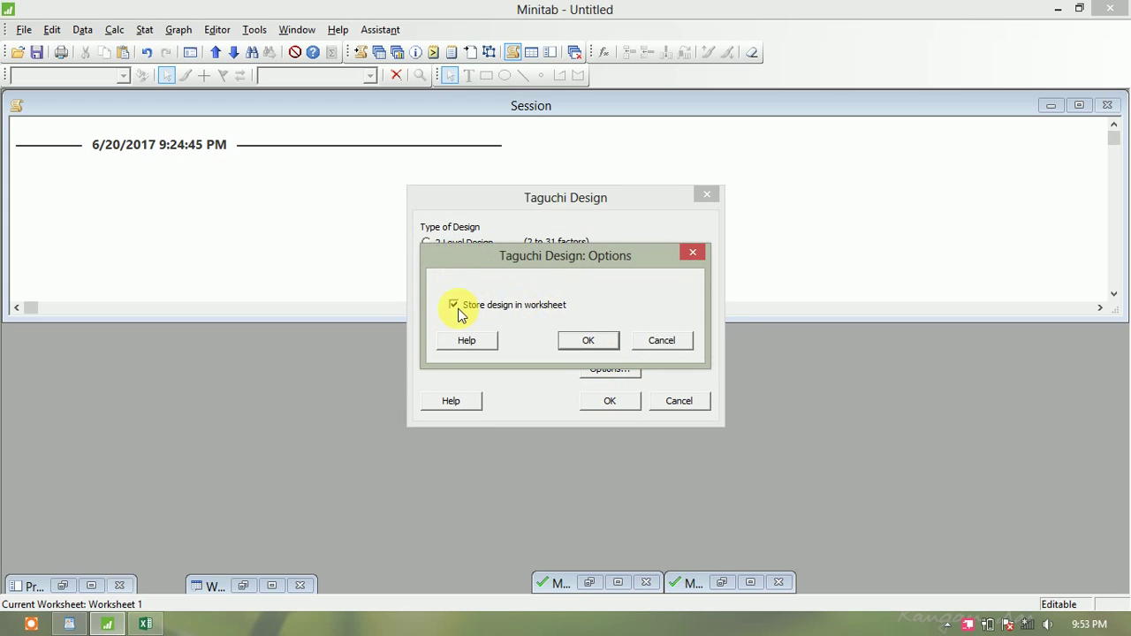
pyautogui.click(594, 340)
pyautogui.click(616, 402)
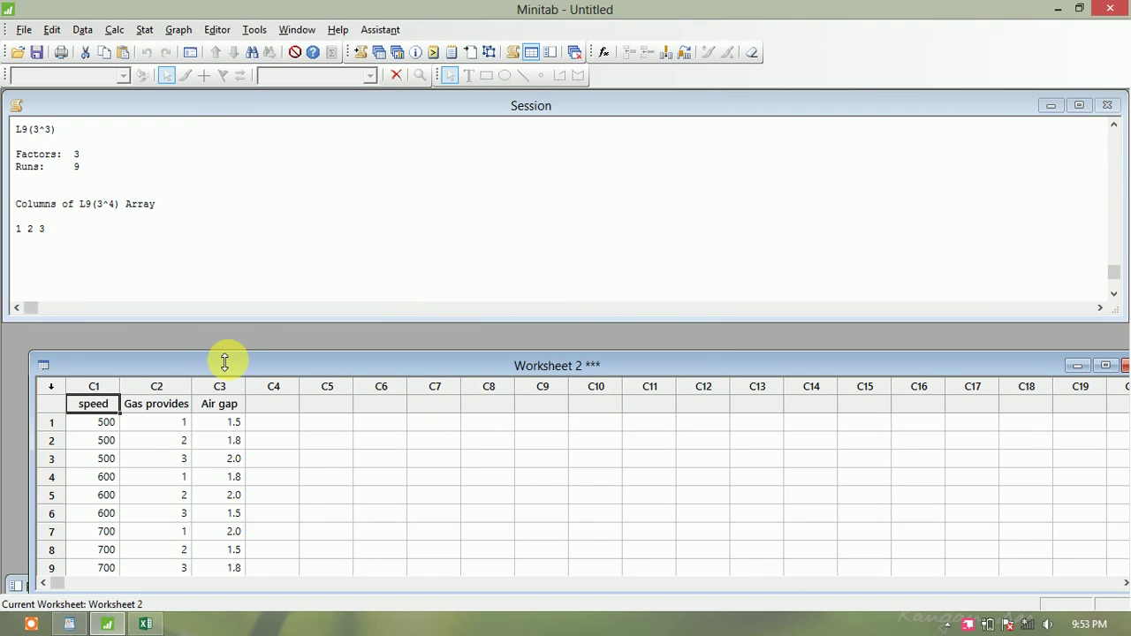
# Move the new worksheet window up beneath the session output and review its speed, gas and air gap runs
pyautogui.moveTo(238, 363); pyautogui.dragTo(209, 329)
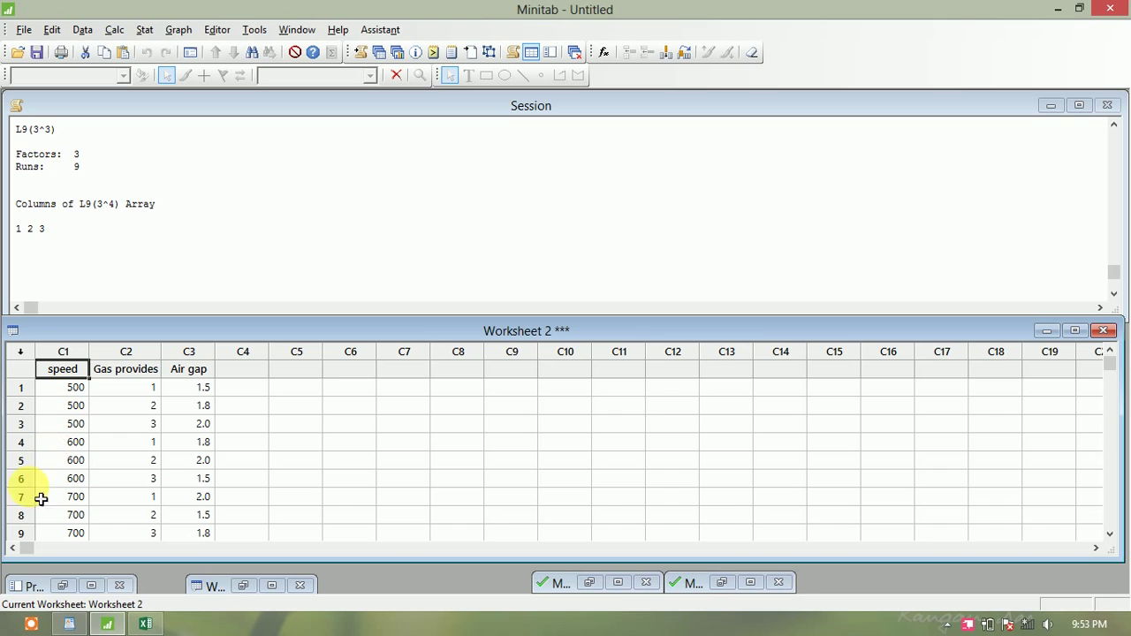
pyautogui.click(68, 535)
pyautogui.scroll(-2, 76, 517)
pyautogui.scroll(2, 84, 424)
pyautogui.scroll(1, 82, 404)
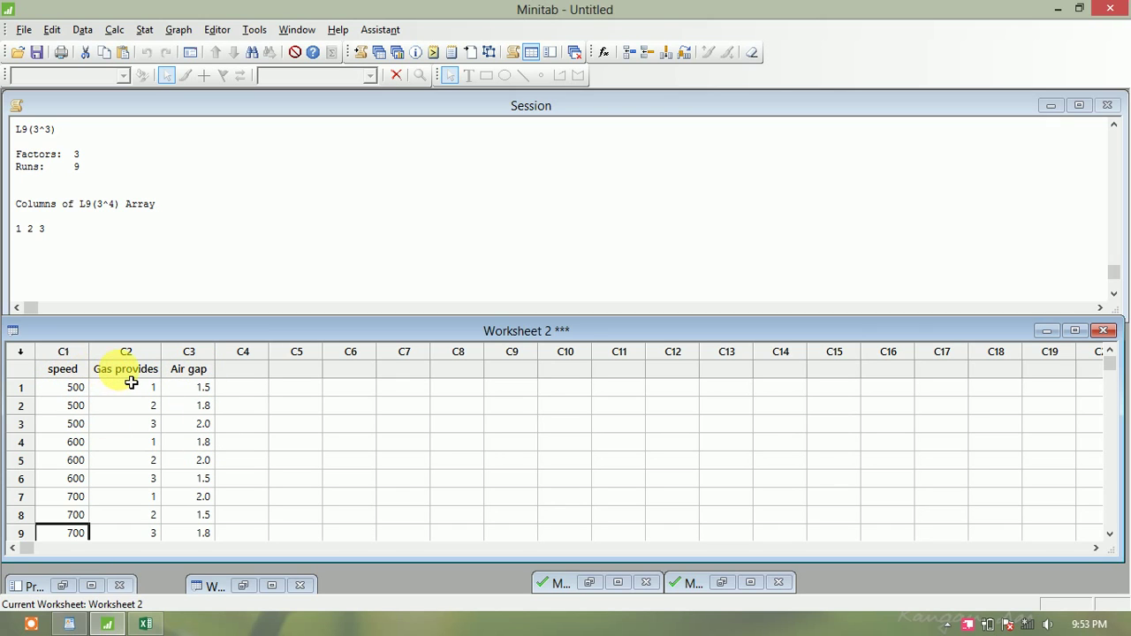
# Check the response names in the WordPad results table for the empty columns C4 and C5, then return to Minitab
pyautogui.click(255, 378)
pyautogui.click(308, 379)
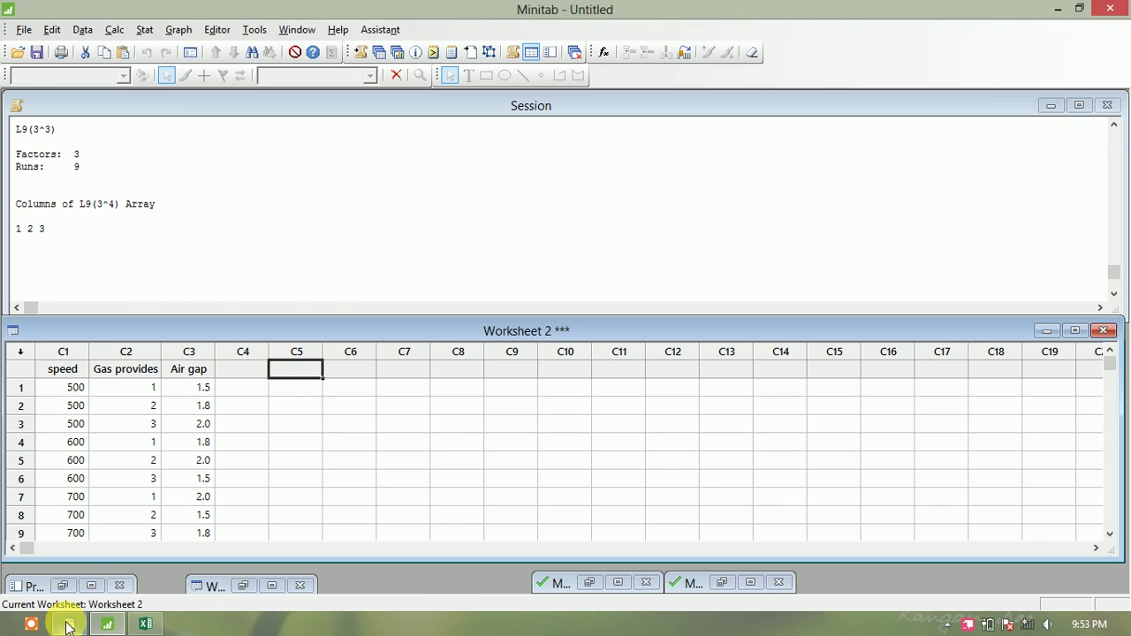
pyautogui.click(69, 624)
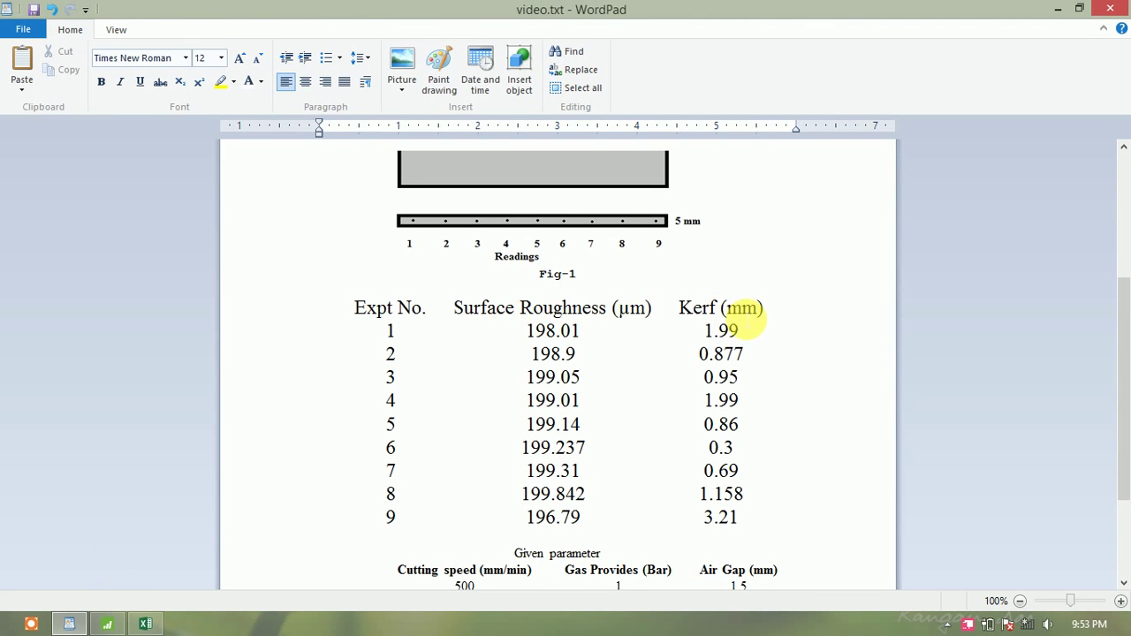
pyautogui.click(107, 624)
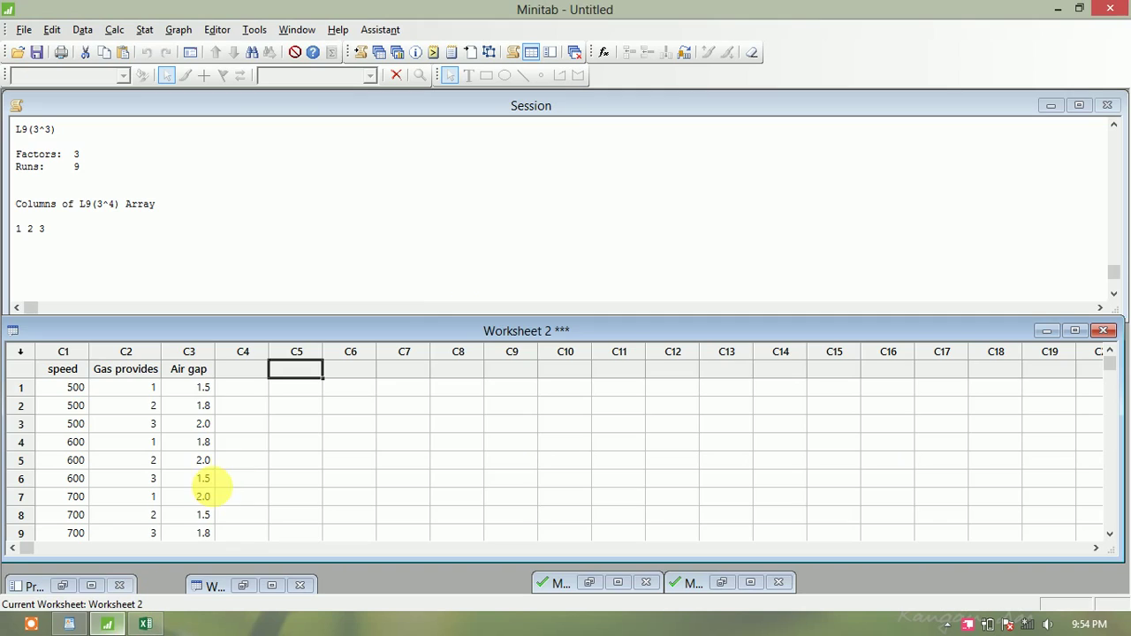
# Name worksheet column C4 "Surface Roughness" and column C5 "Kerf"
pyautogui.click(252, 371)
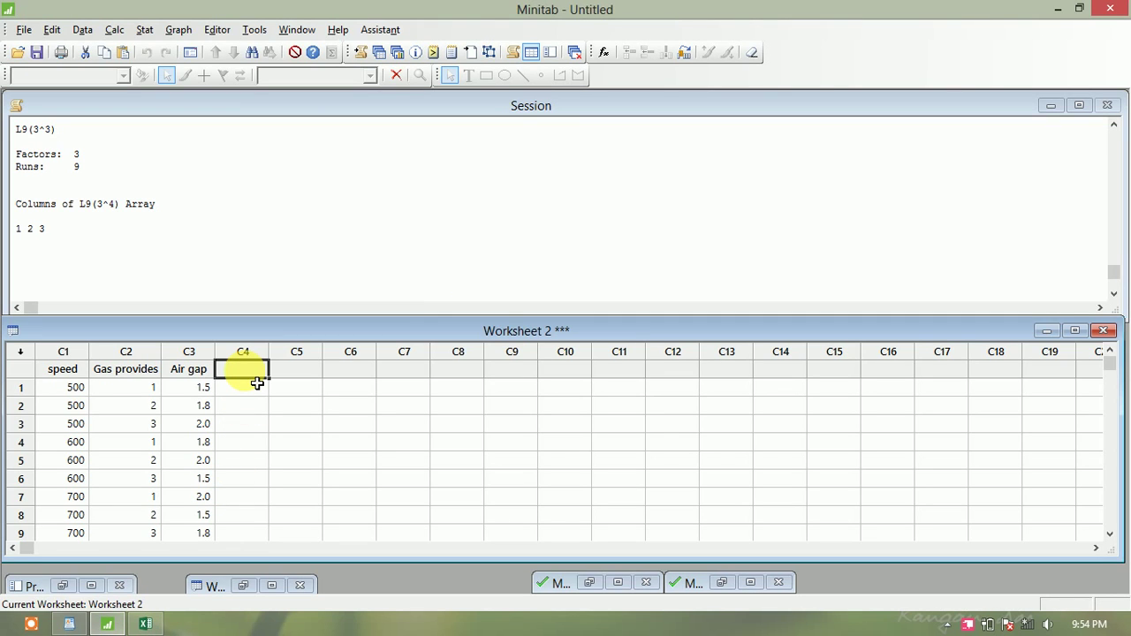
pyautogui.write('Surface Rough')
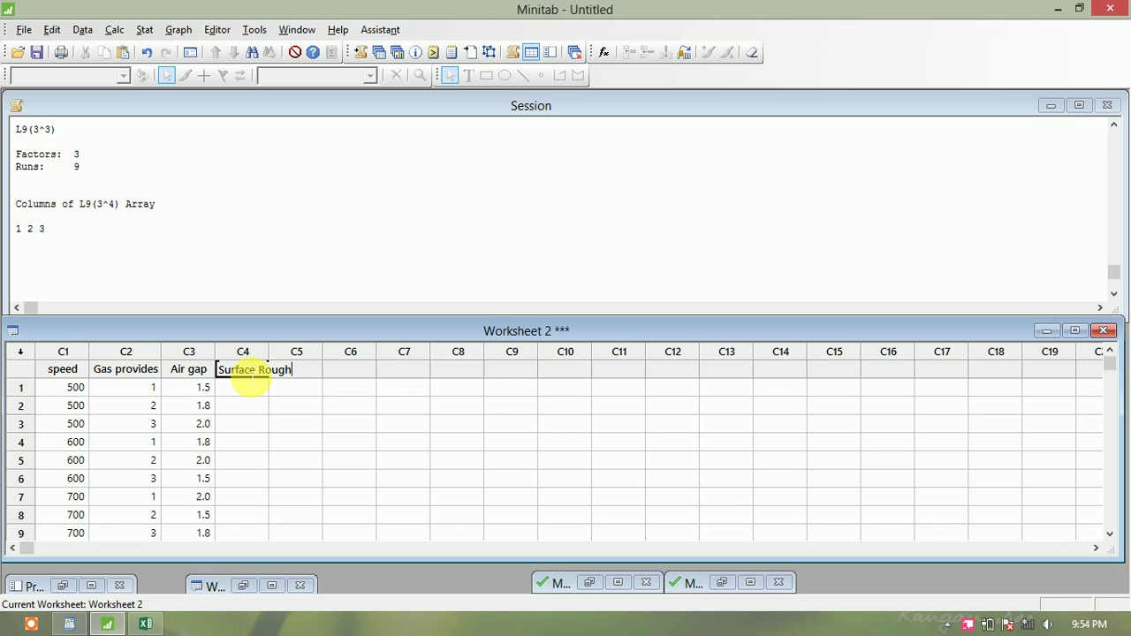
pyautogui.write('ness')
pyautogui.press('Return')
pyautogui.write('Kerf')
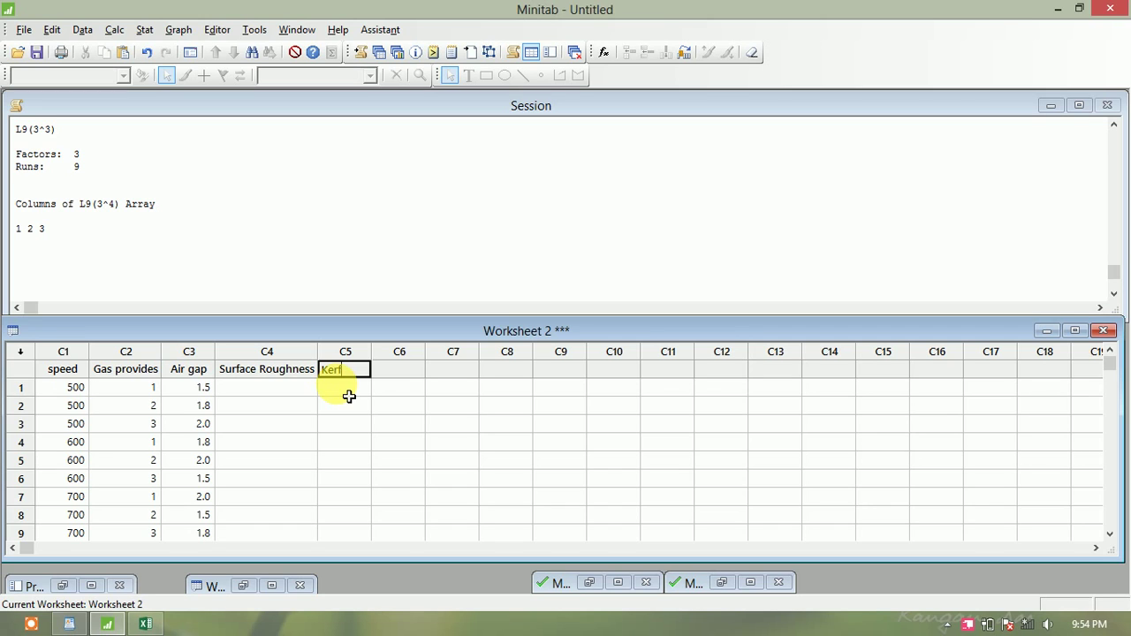
pyautogui.click(294, 393)
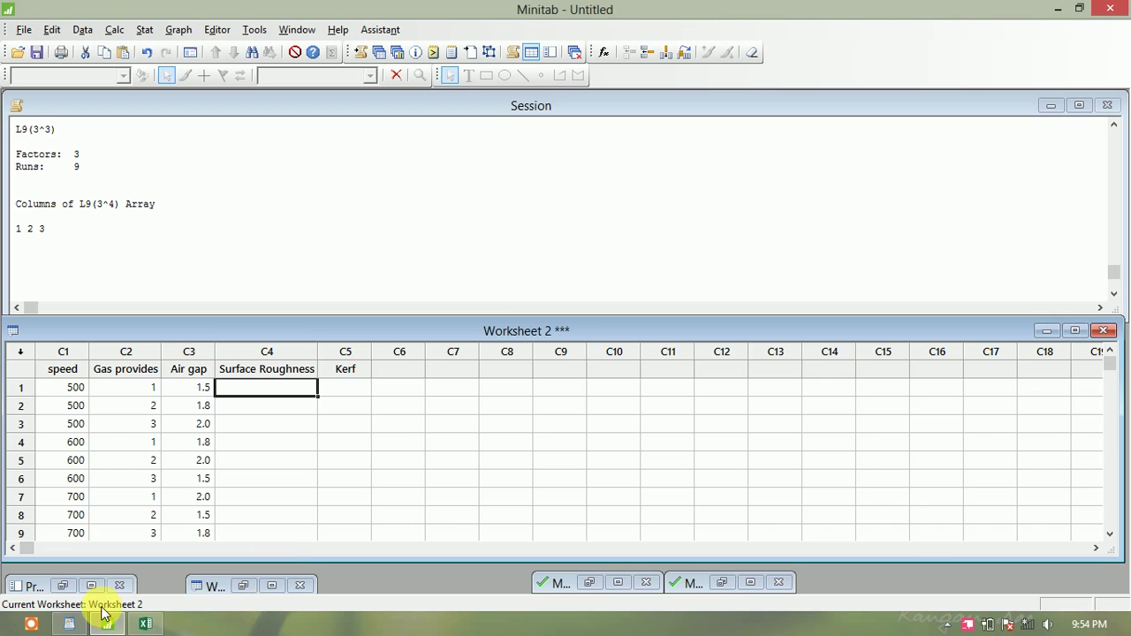
# Switch to Excel and copy the surface roughness values in B2:B10 of Sheet2
pyautogui.click(68, 623)
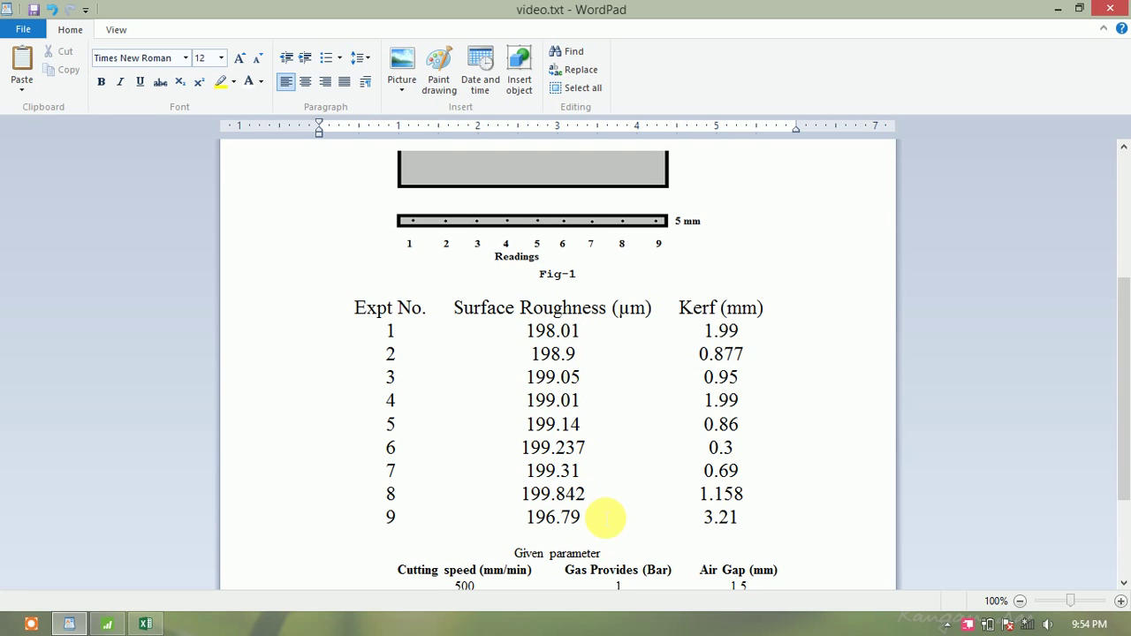
pyautogui.click(145, 624)
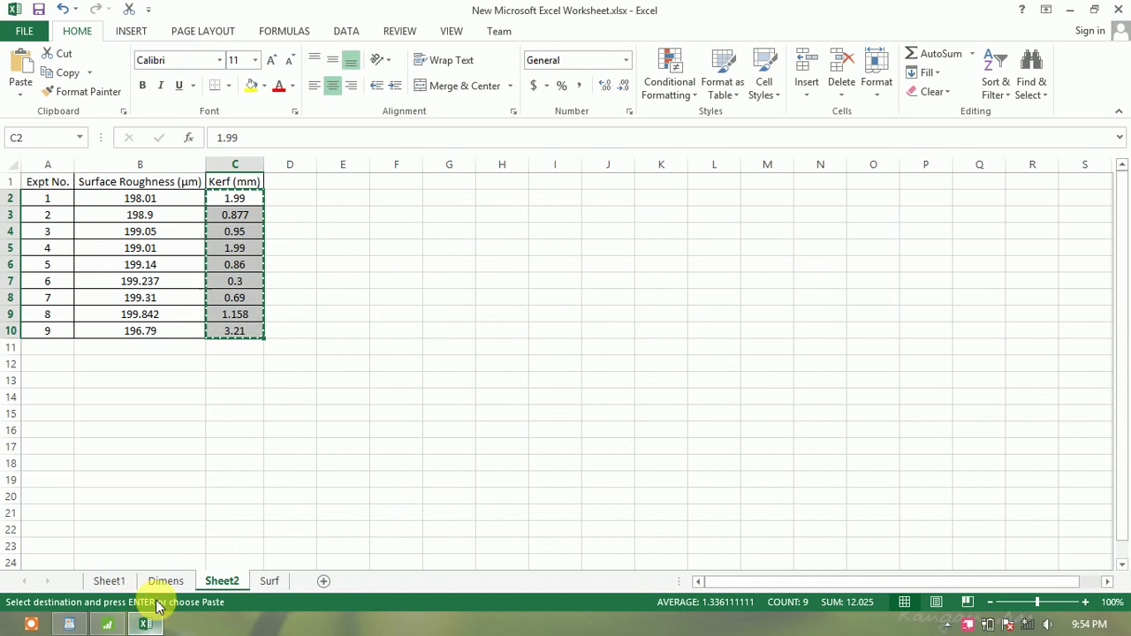
pyautogui.moveTo(121, 200)
pyautogui.mouseDown()
pyautogui.moveTo(156, 268)
pyautogui.moveTo(167, 347)
pyautogui.moveTo(168, 329)
pyautogui.mouseUp()
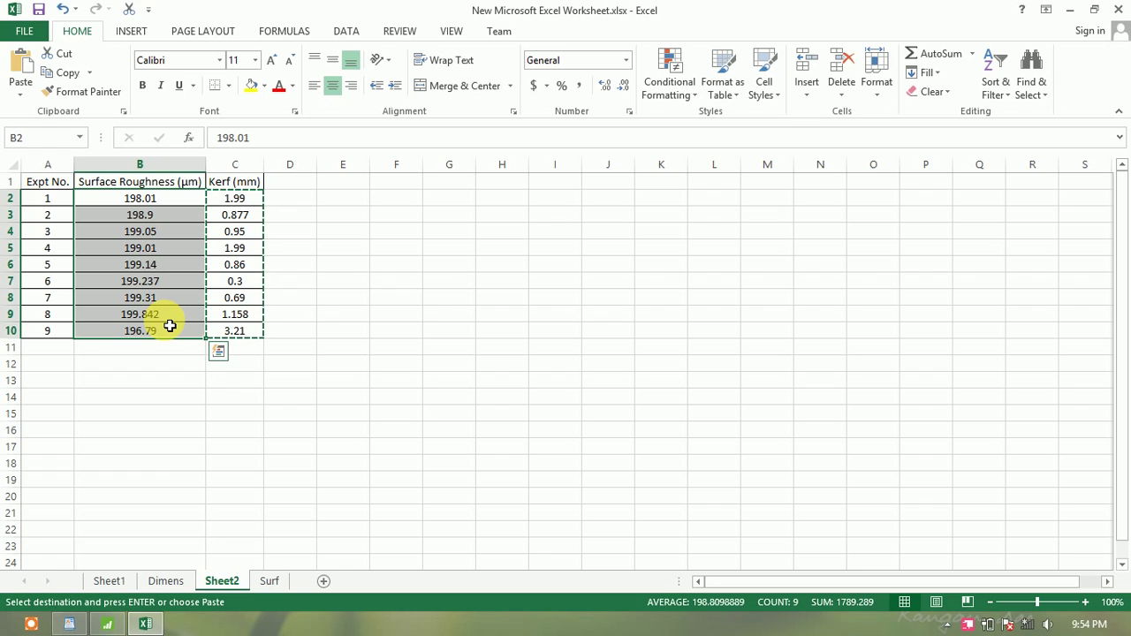
pyautogui.hotkey('ctrl', 'c')
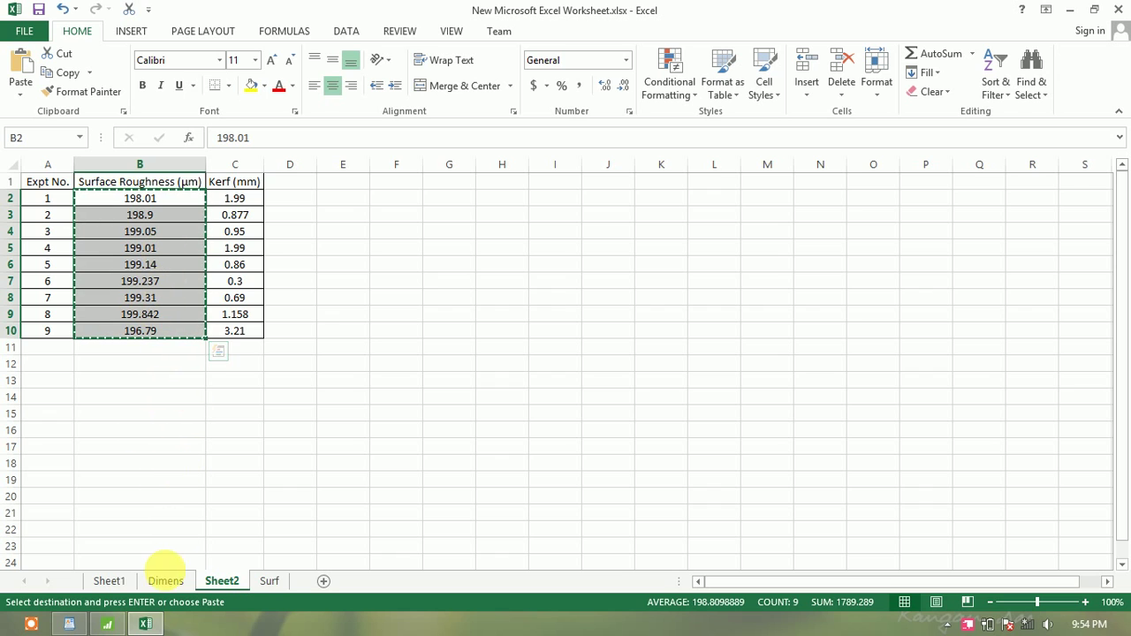
# Paste the copied values into Minitab's Surface Roughness column from row 1 and check that all rows are filled
pyautogui.click(107, 624)
pyautogui.click(266, 398)
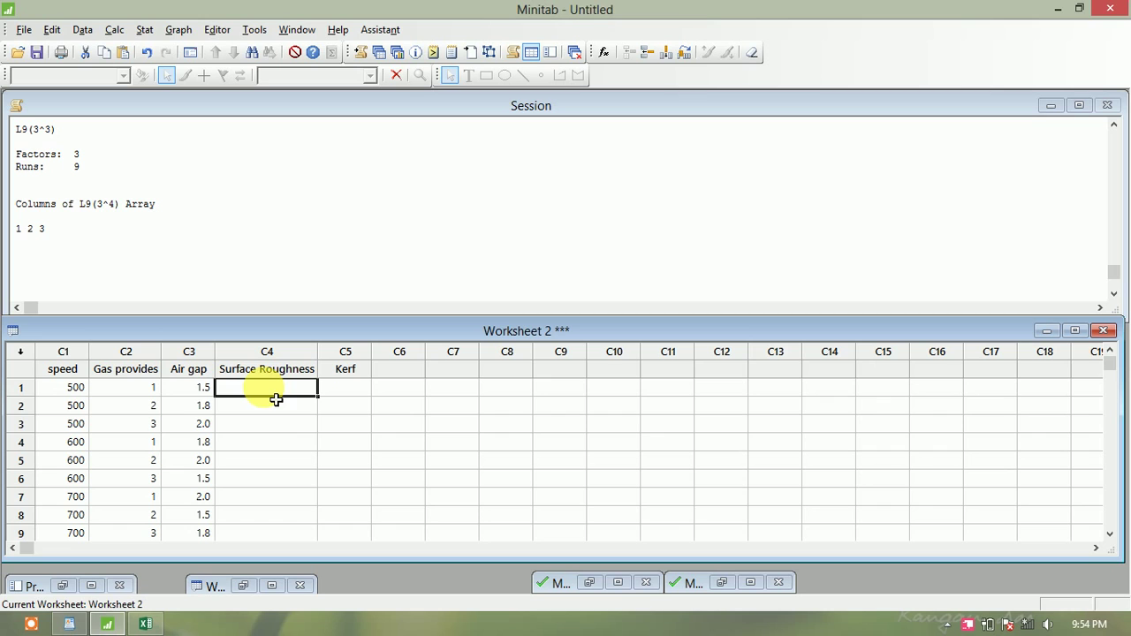
pyautogui.hotkey('ctrl', 'v')
pyautogui.scroll(-2, 292, 436)
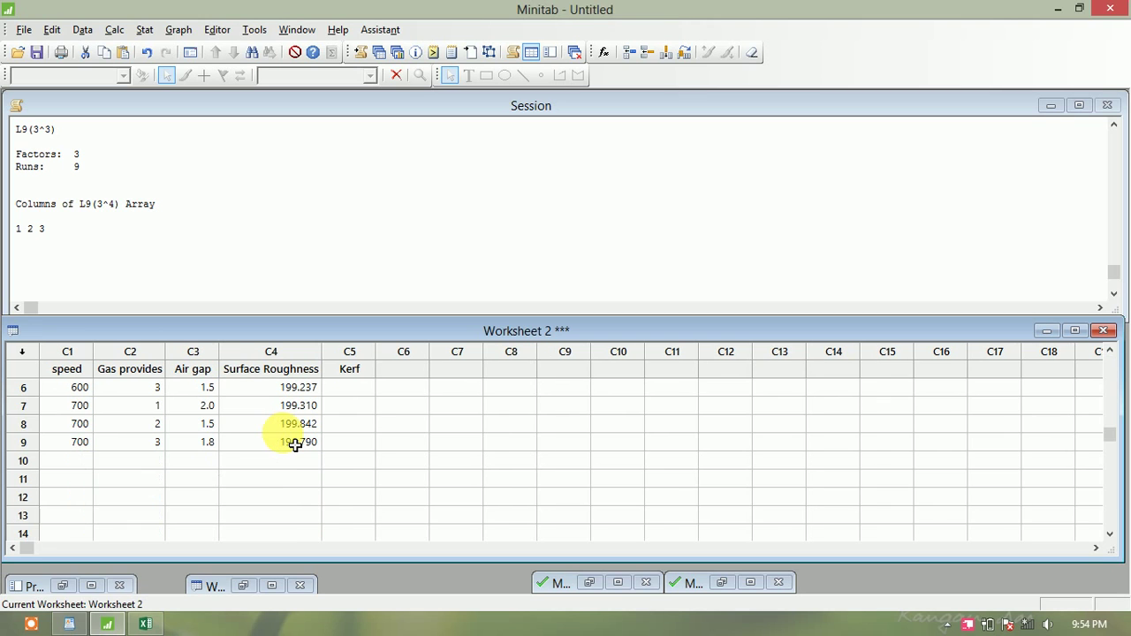
pyautogui.scroll(2, 301, 432)
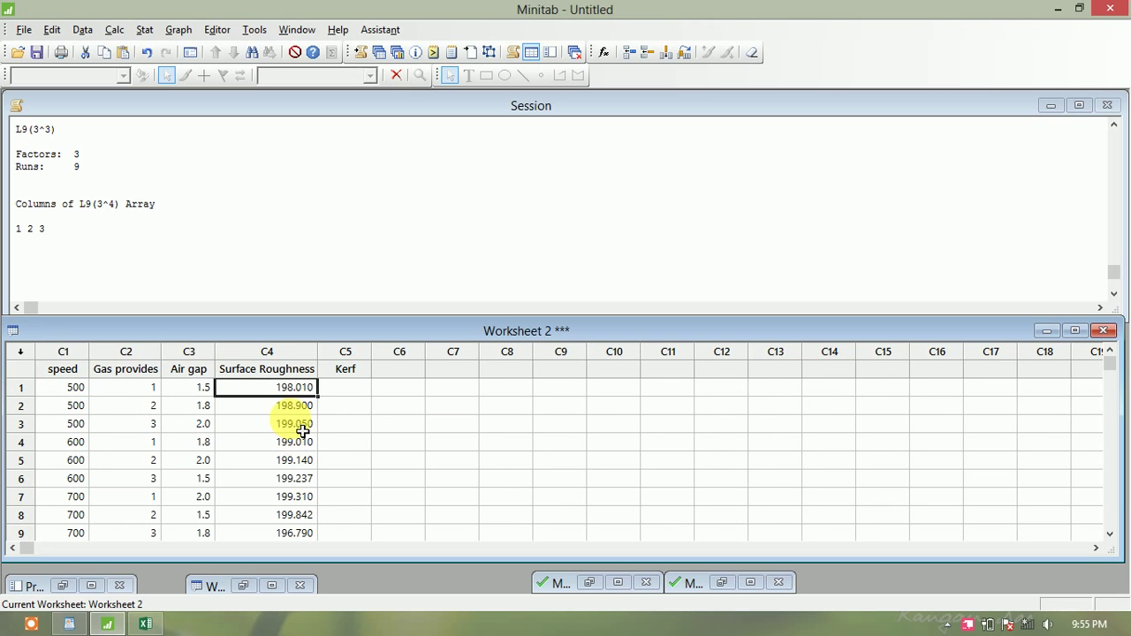
# Switch to Excel, copy the kerf values in C2:C10 of Sheet2, and compare them with the WordPad results table
pyautogui.press('Right')
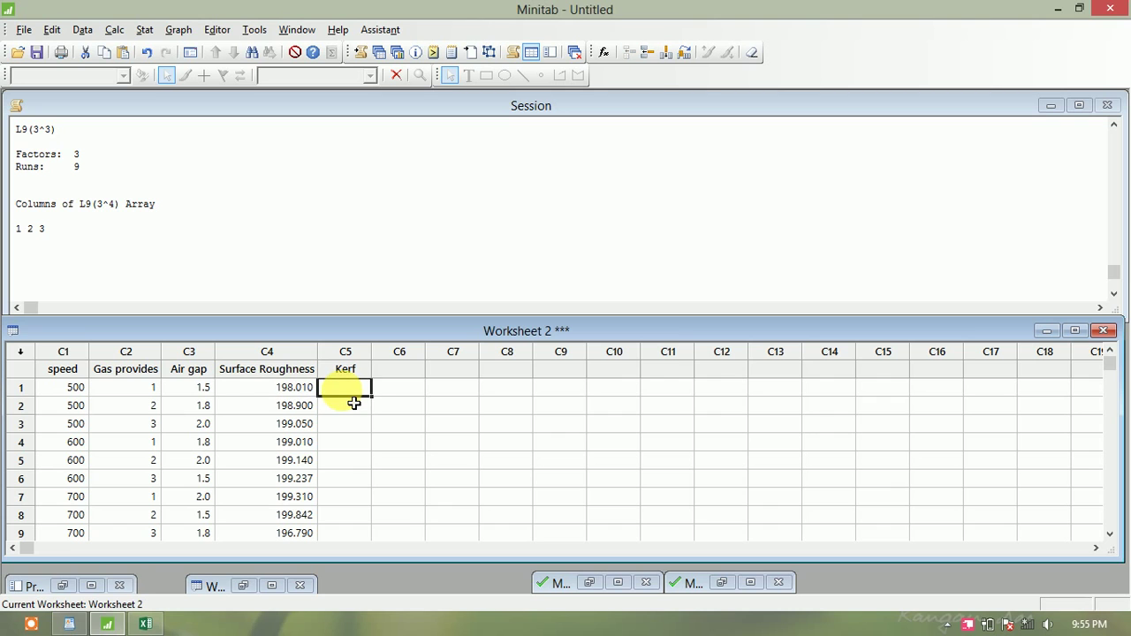
pyautogui.hotkey('alt', 'Tab')
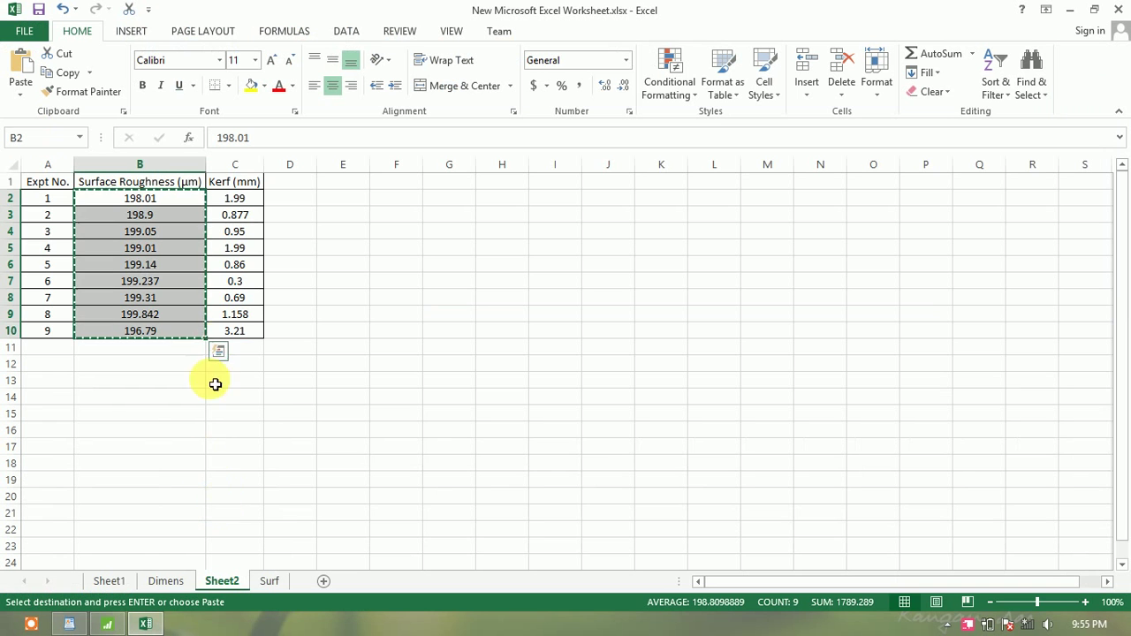
pyautogui.moveTo(253, 202); pyautogui.dragTo(270, 343)
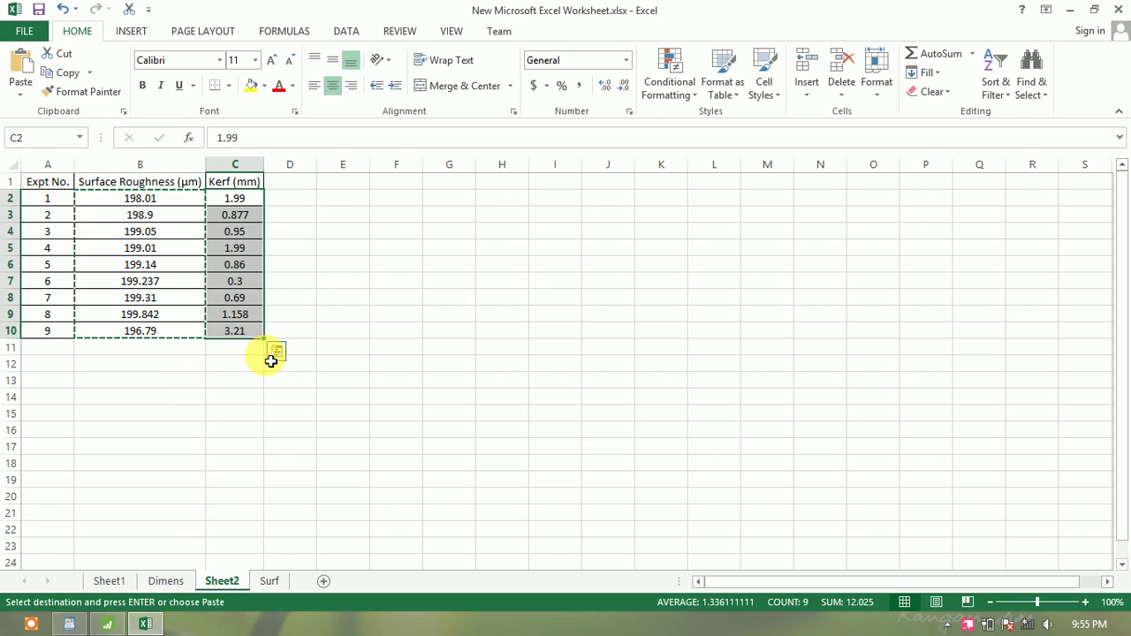
pyautogui.hotkey('ctrl', 'c')
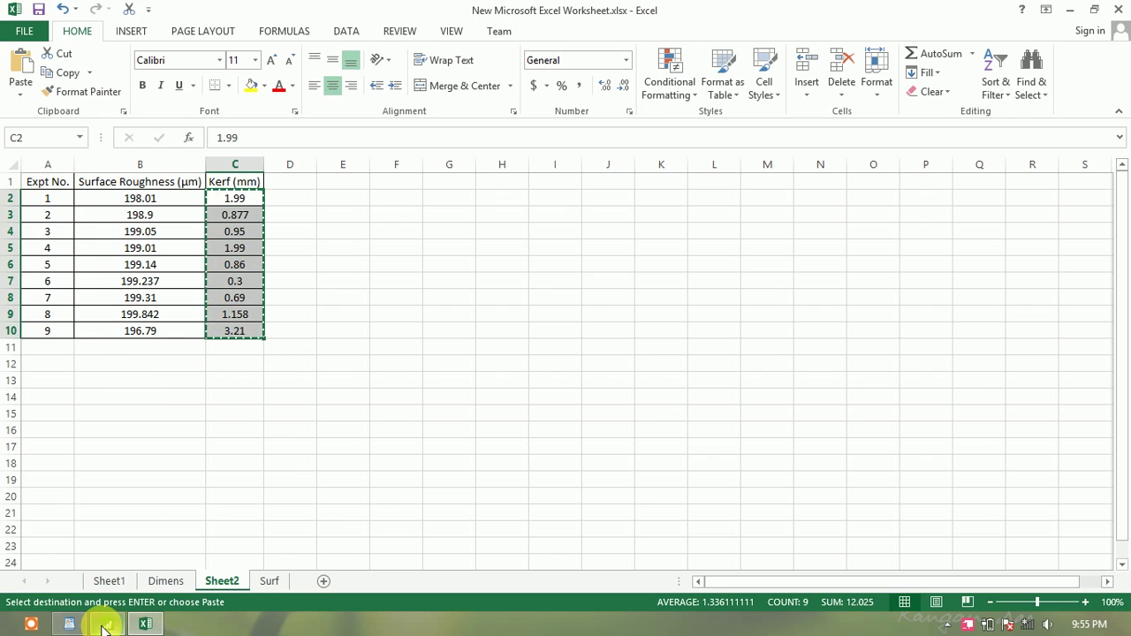
pyautogui.moveTo(78, 628)
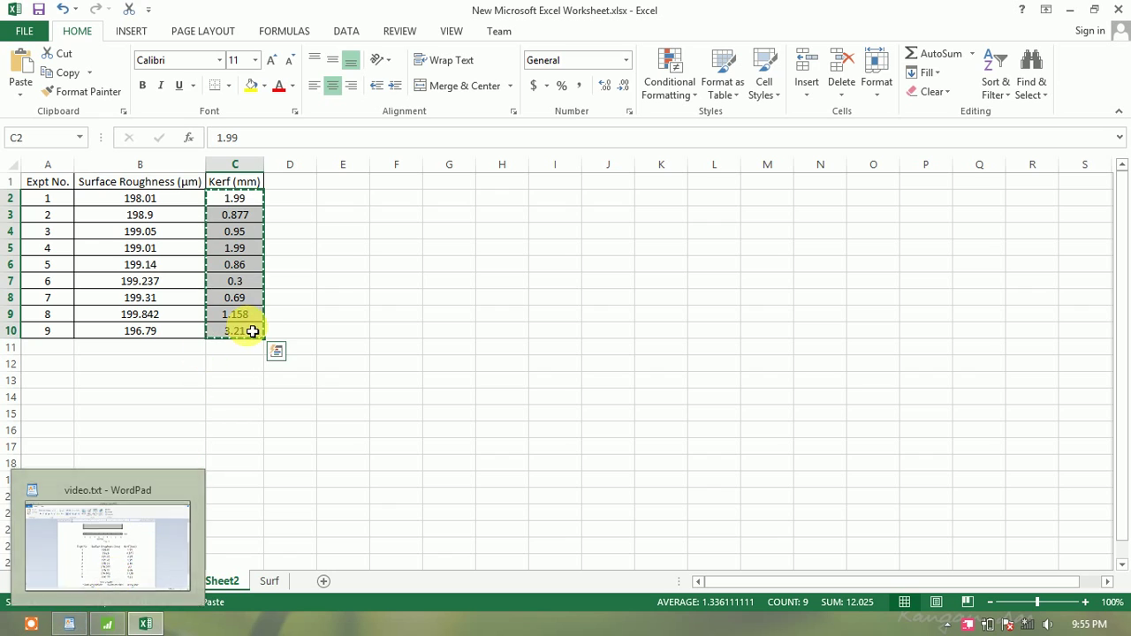
pyautogui.click(78, 625)
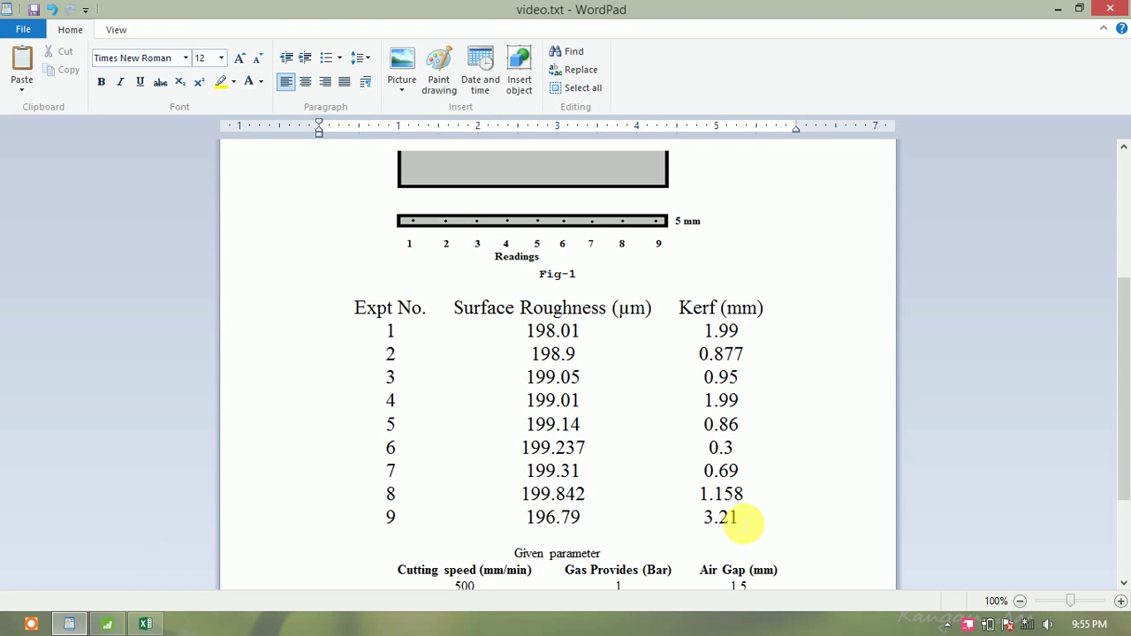
pyautogui.click(146, 625)
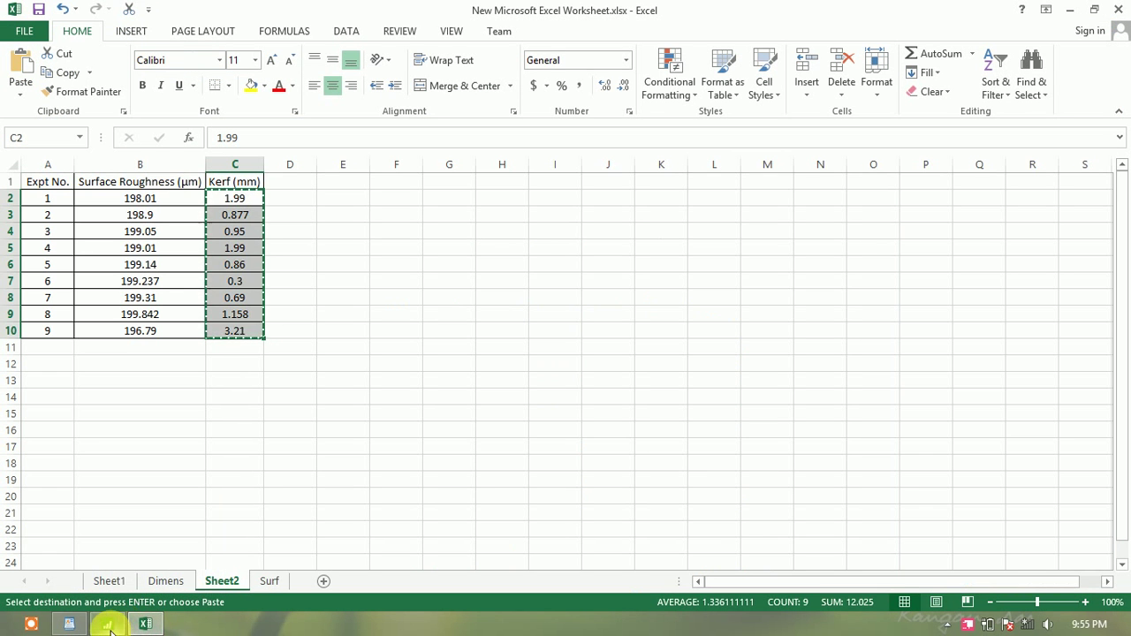
# Switch to Minitab, paste the copied values into the Kerf column from row 1, and check that all rows are filled
pyautogui.moveTo(110, 623)
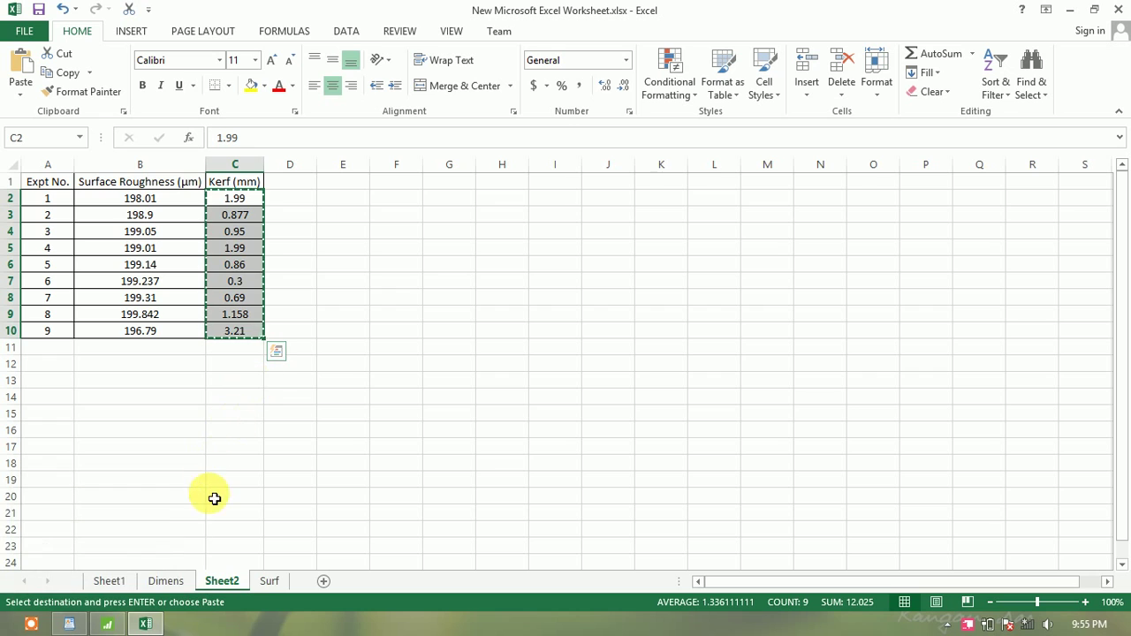
pyautogui.click(118, 625)
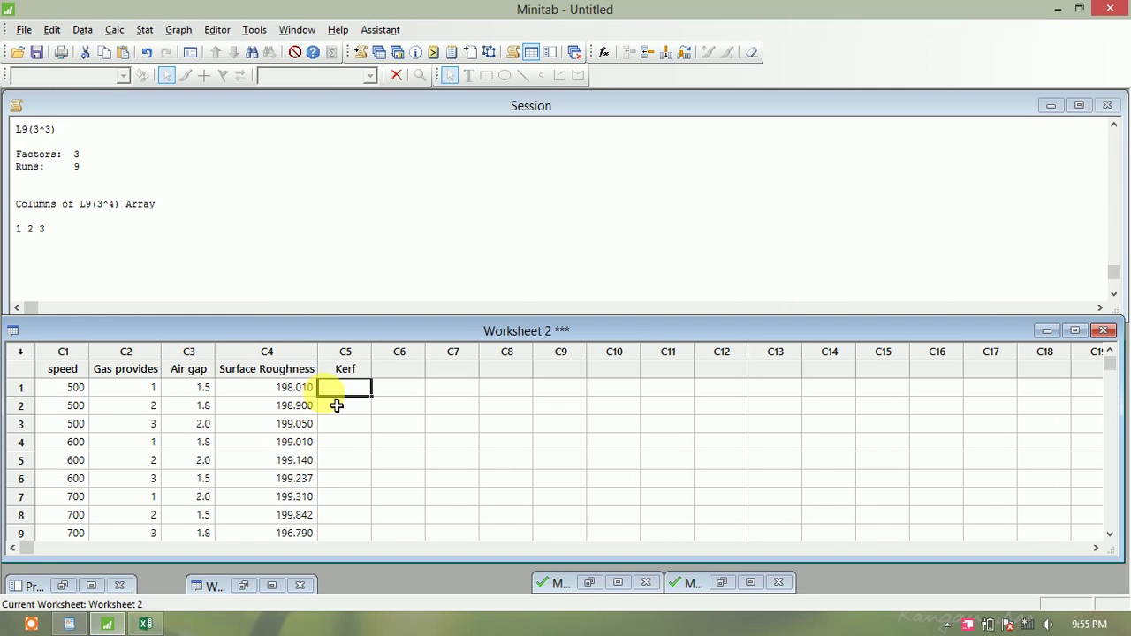
pyautogui.hotkey('ctrl', 'v')
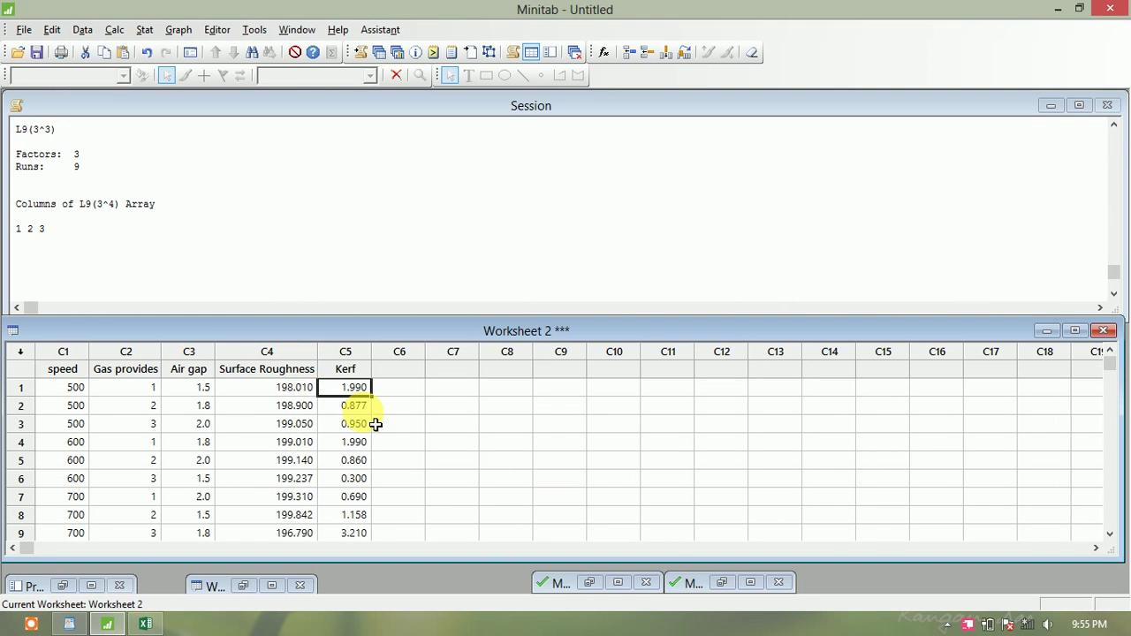
pyautogui.scroll(-2, 424, 399)
pyautogui.scroll(2, 427, 467)
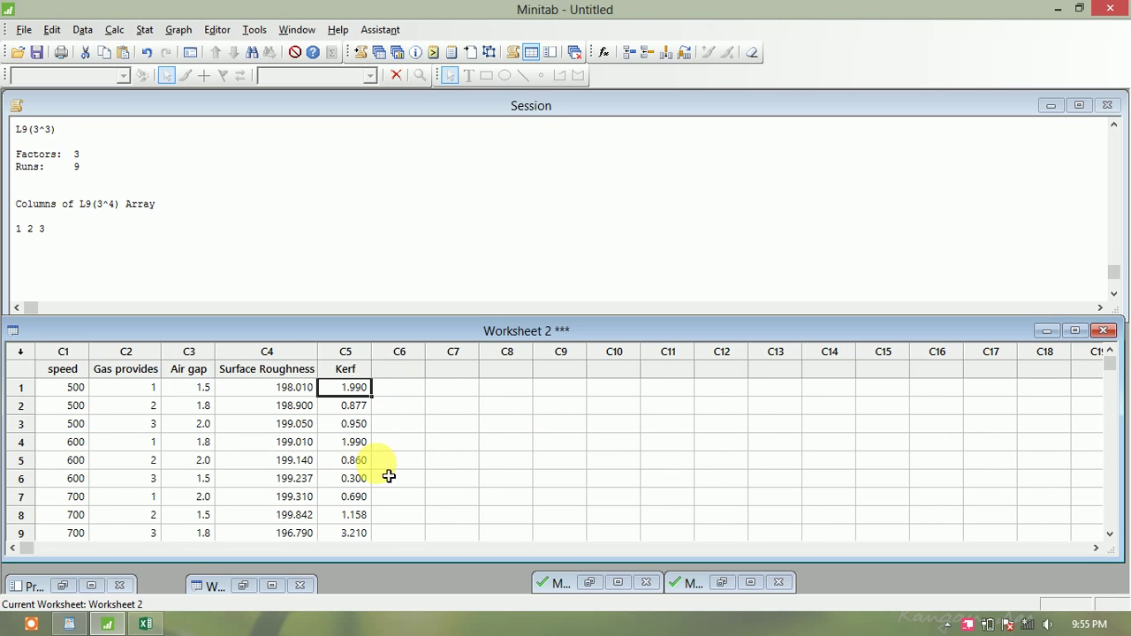
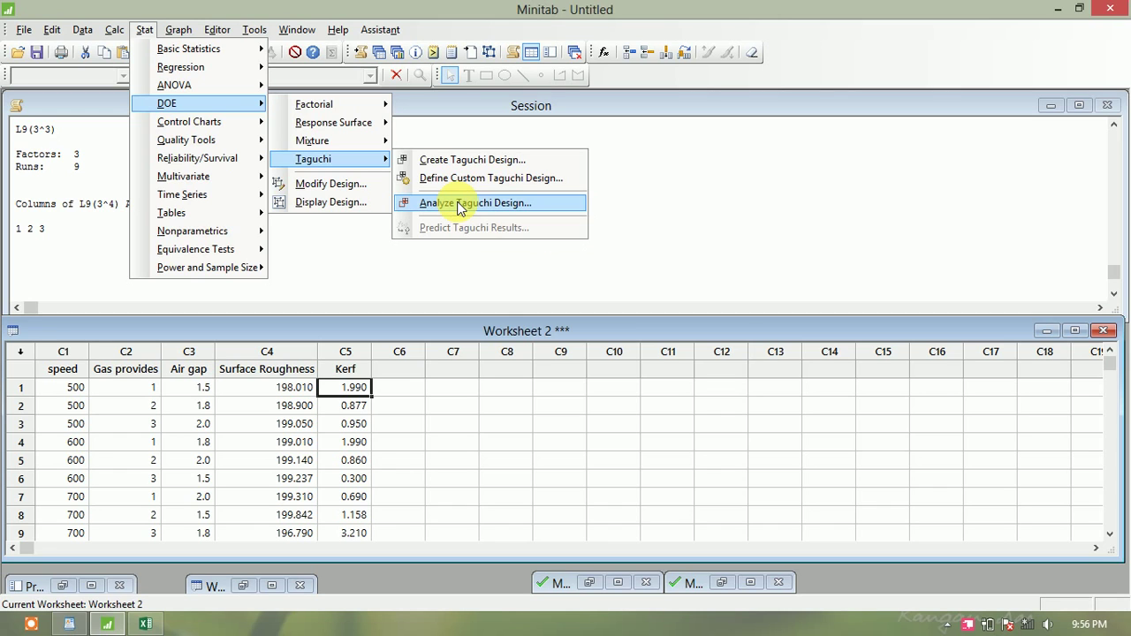
# Start Analyze Taguchi Design and choose Surface Roughness and Kerf as the response data
pyautogui.click(459, 206)
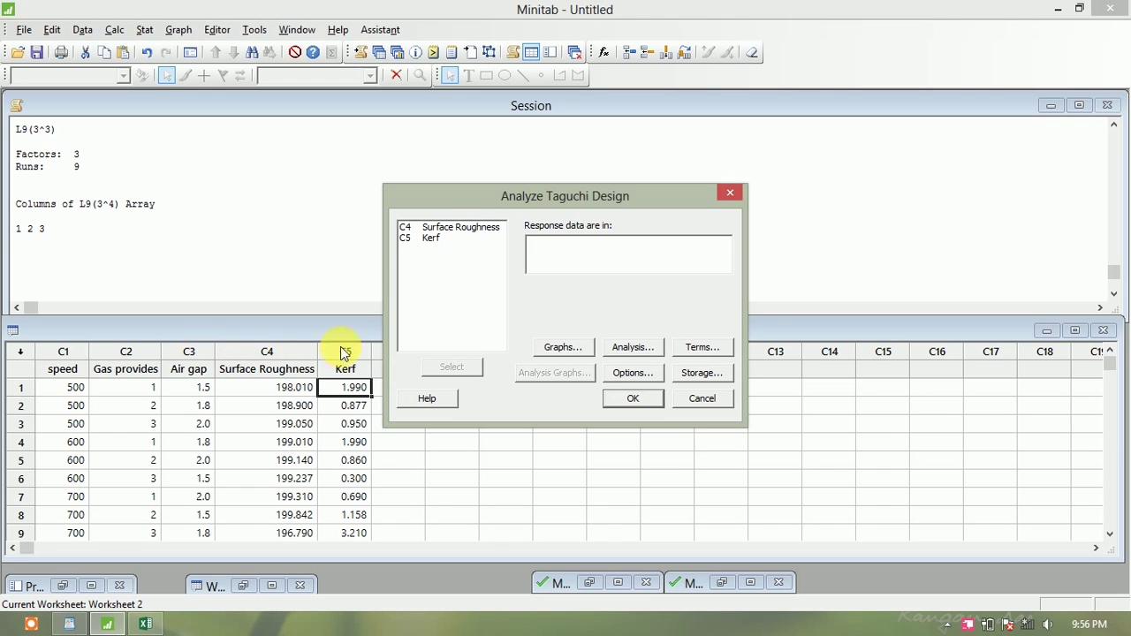
pyautogui.click(434, 231)
pyautogui.doubleClick(442, 231)
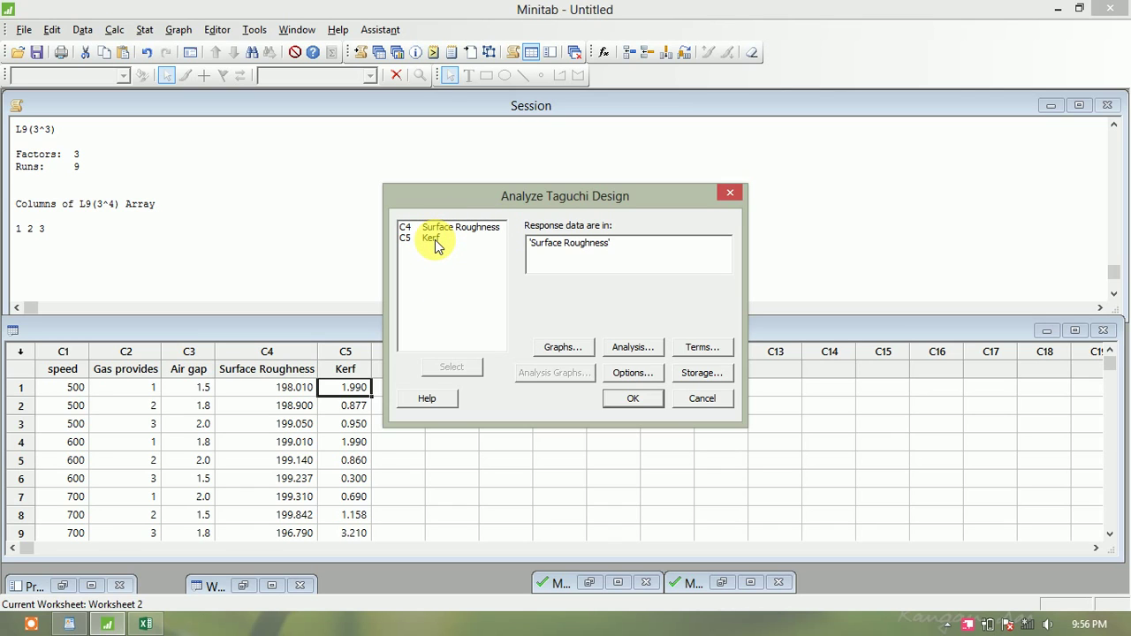
pyautogui.doubleClick(432, 238)
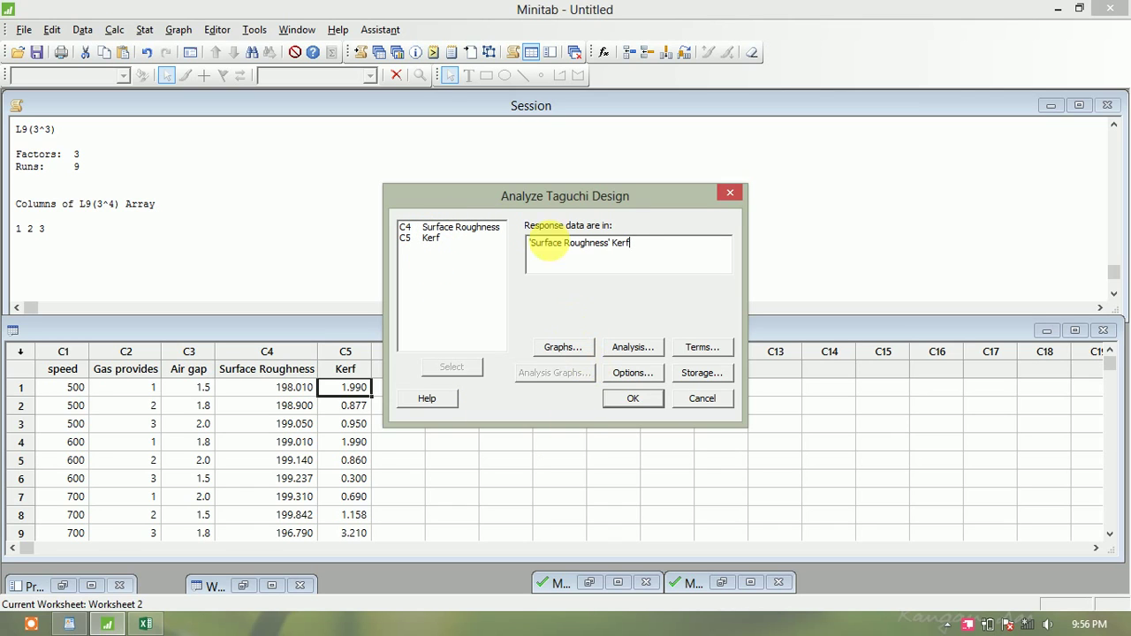
# Add main effects plots for means alongside signal to noise ratios, and keep the response tables for both
pyautogui.click(559, 347)
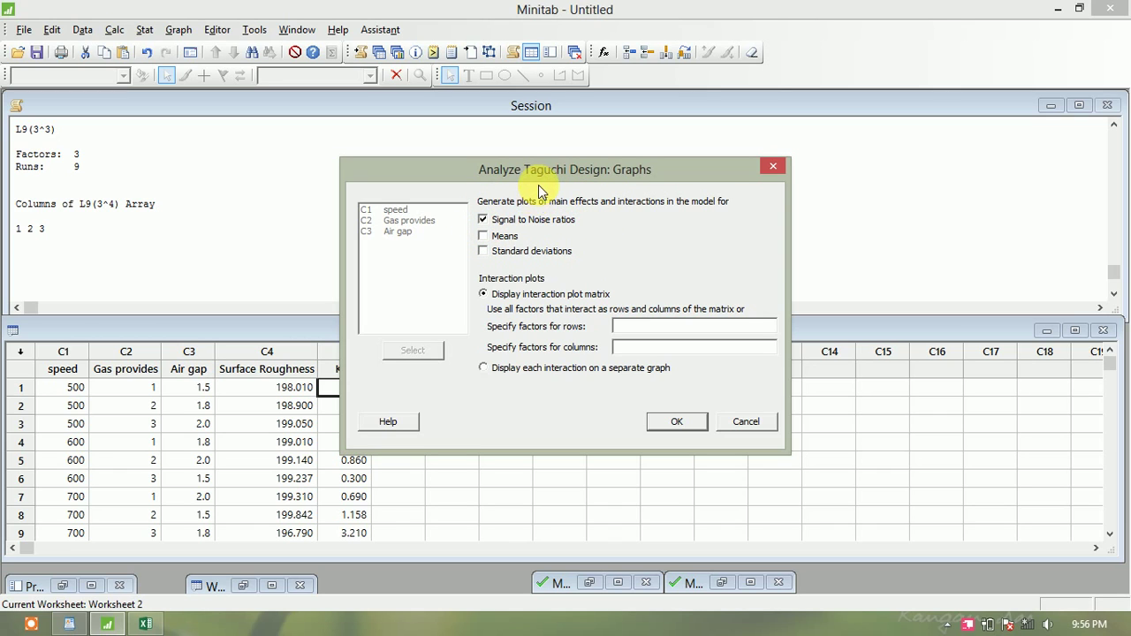
pyautogui.click(483, 236)
pyautogui.click(672, 422)
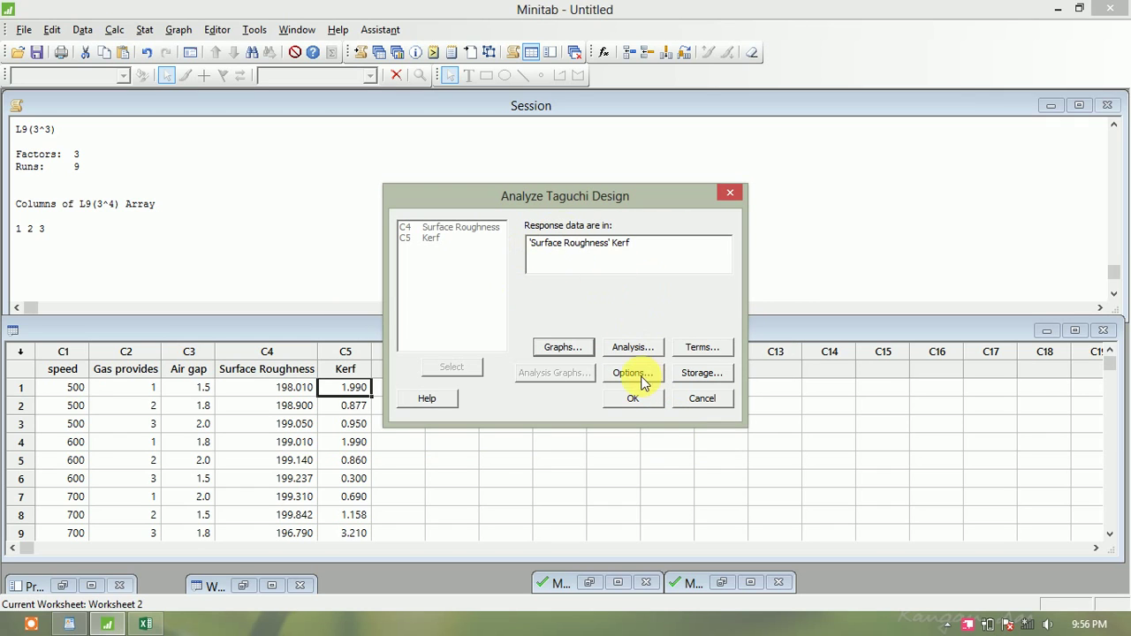
pyautogui.click(631, 349)
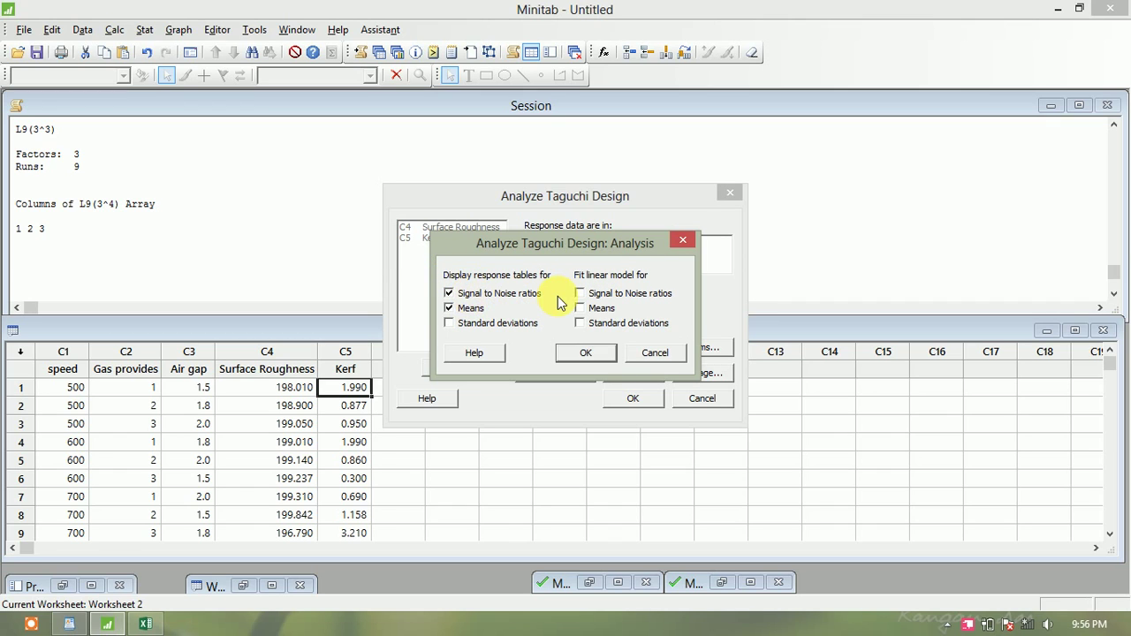
pyautogui.click(586, 352)
# Take A:speed out of the selected model terms and put it back, keeping speed, gas provides and air gap
pyautogui.click(699, 347)
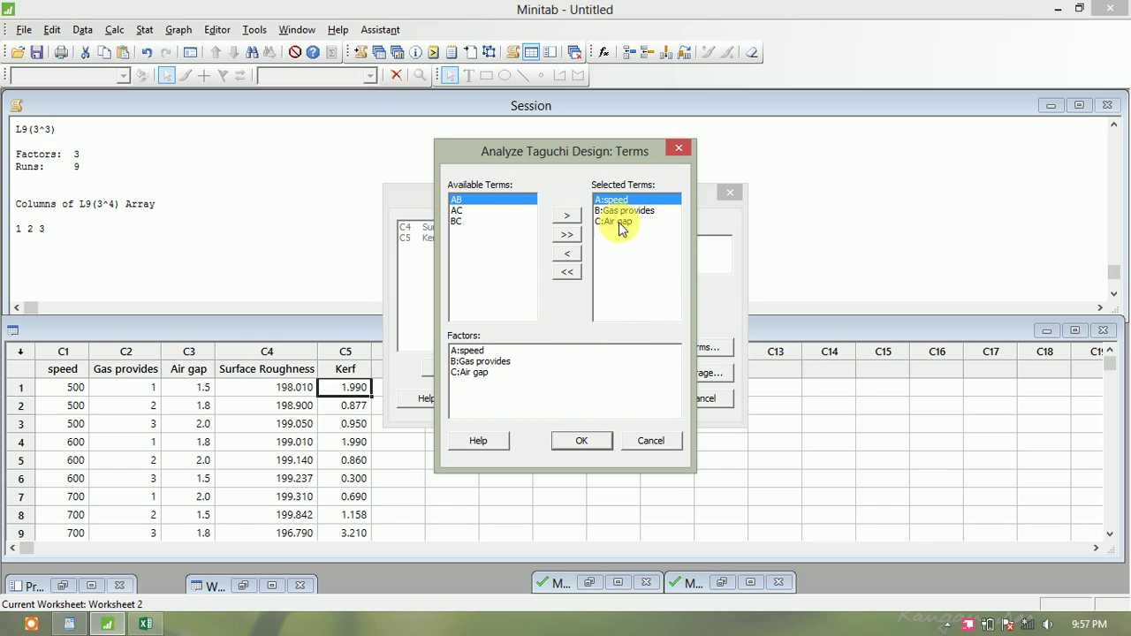
pyautogui.click(568, 254)
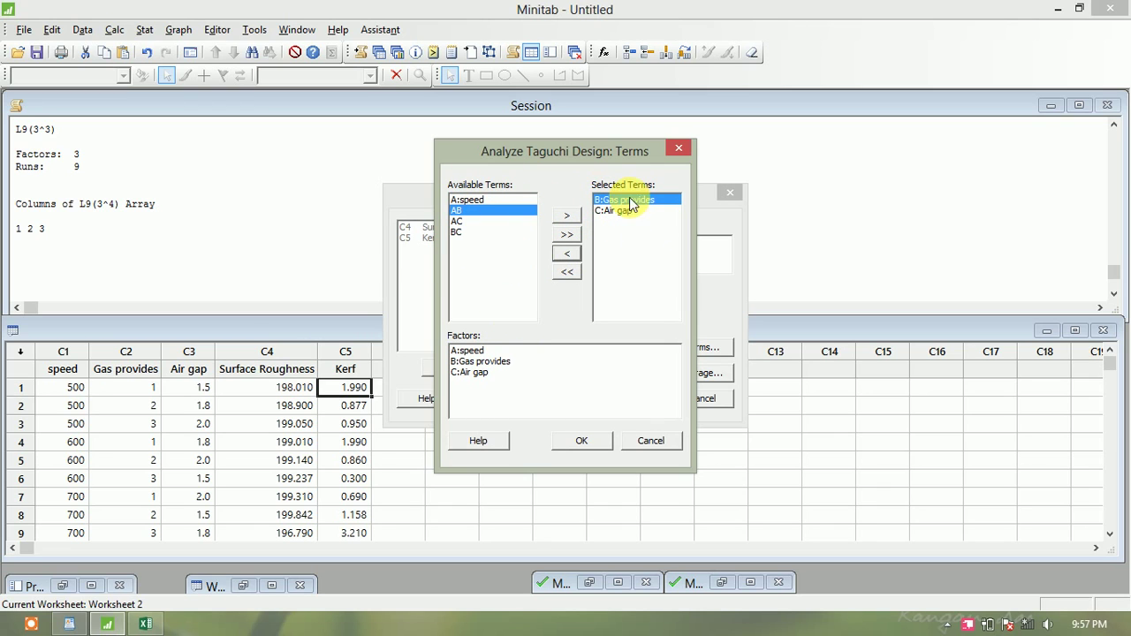
pyautogui.click(471, 202)
pyautogui.click(566, 215)
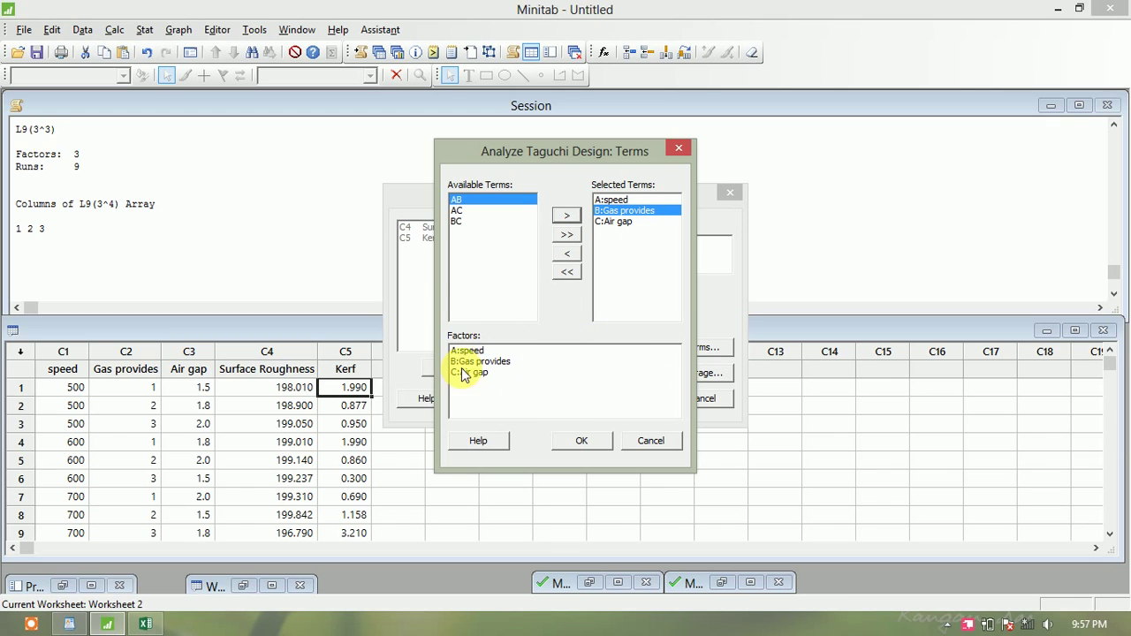
pyautogui.click(585, 441)
# Set the signal to noise ratio to Smaller is better, leave all storage items unselected, and run the Taguchi analysis
pyautogui.click(646, 373)
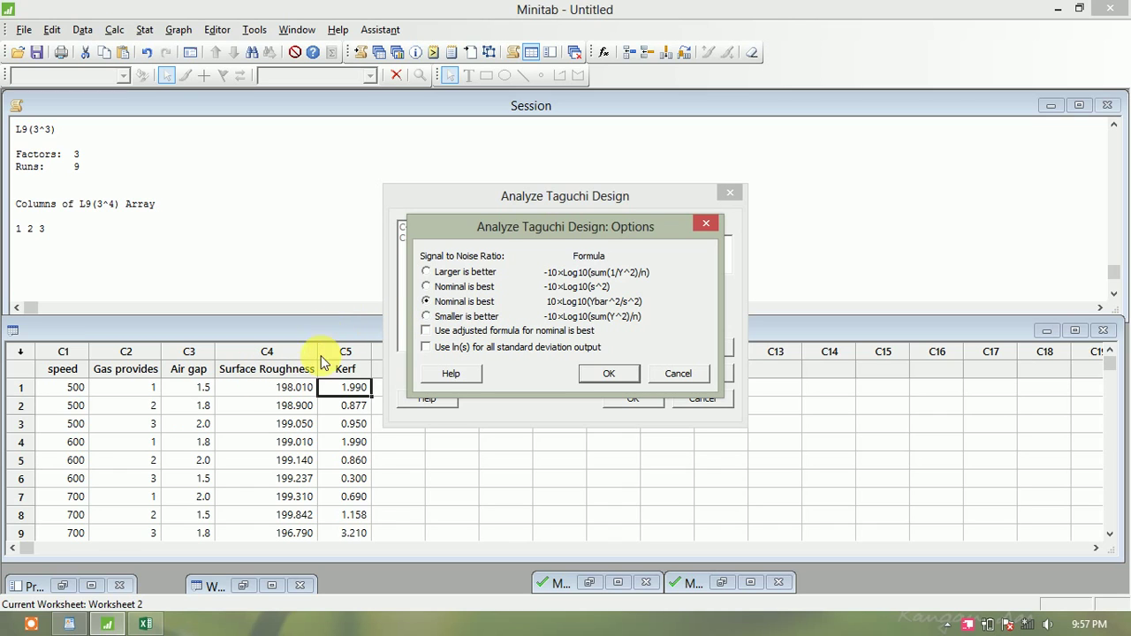
pyautogui.click(427, 317)
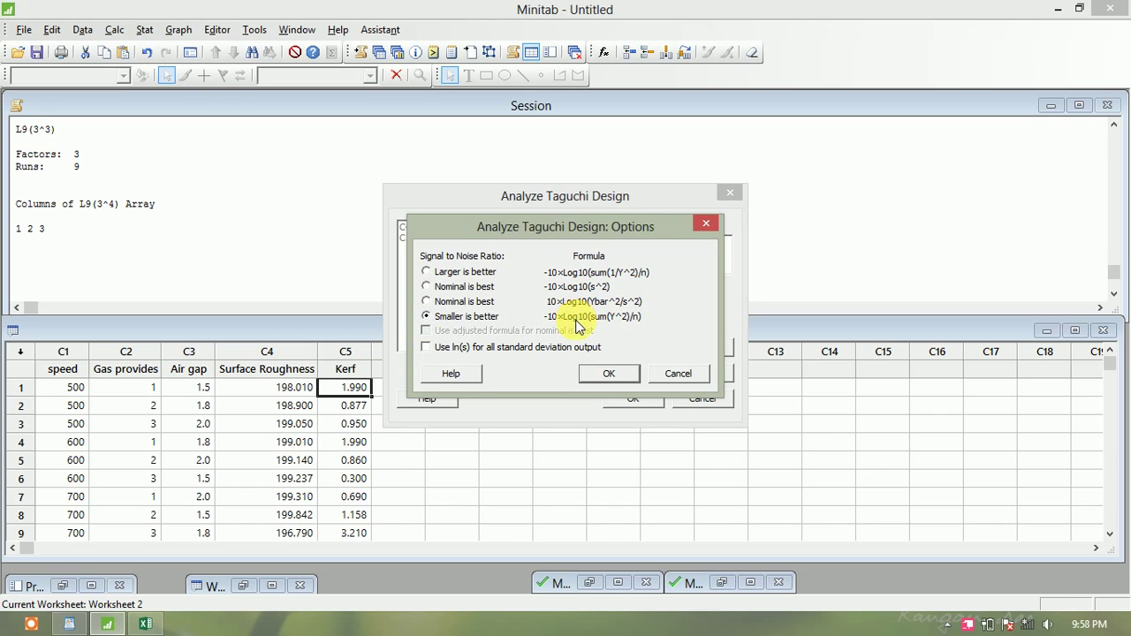
pyautogui.click(597, 372)
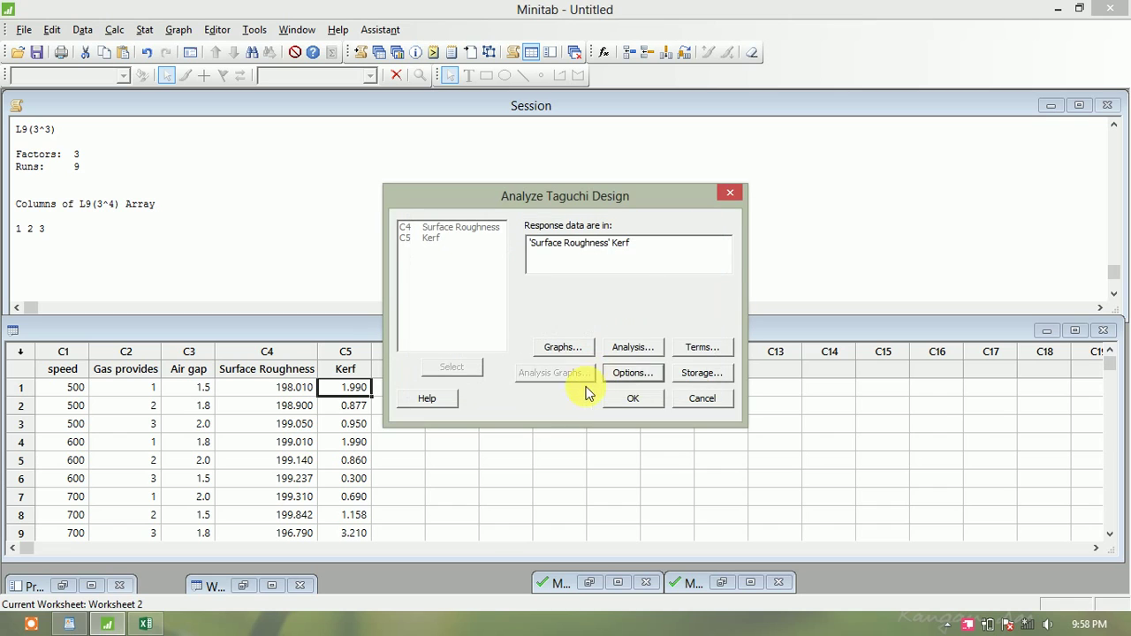
pyautogui.click(692, 373)
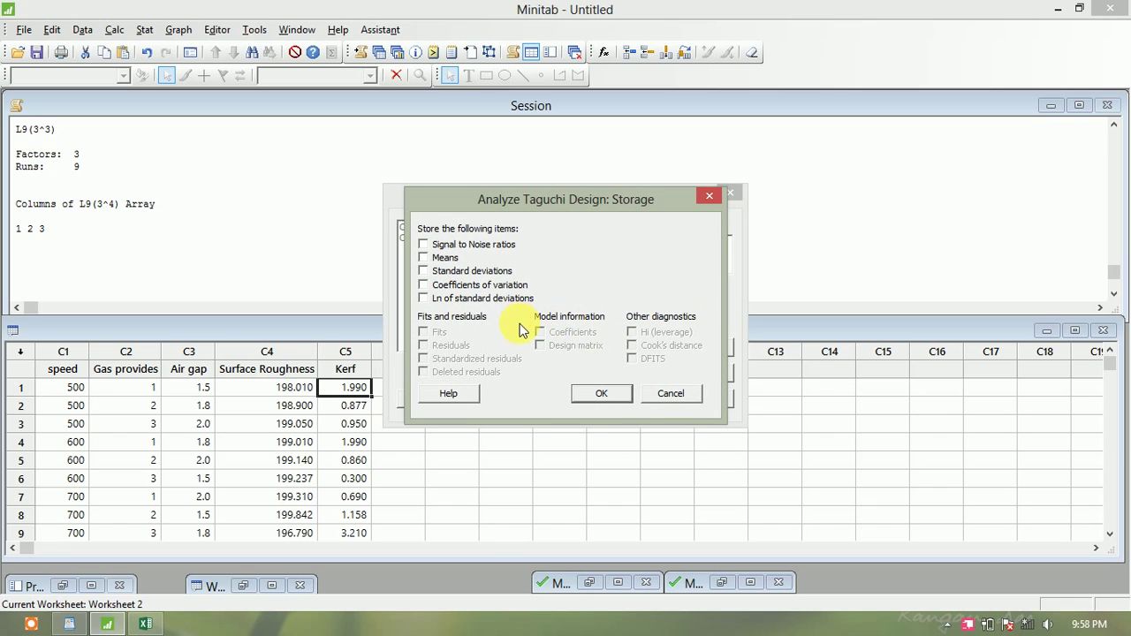
pyautogui.click(607, 393)
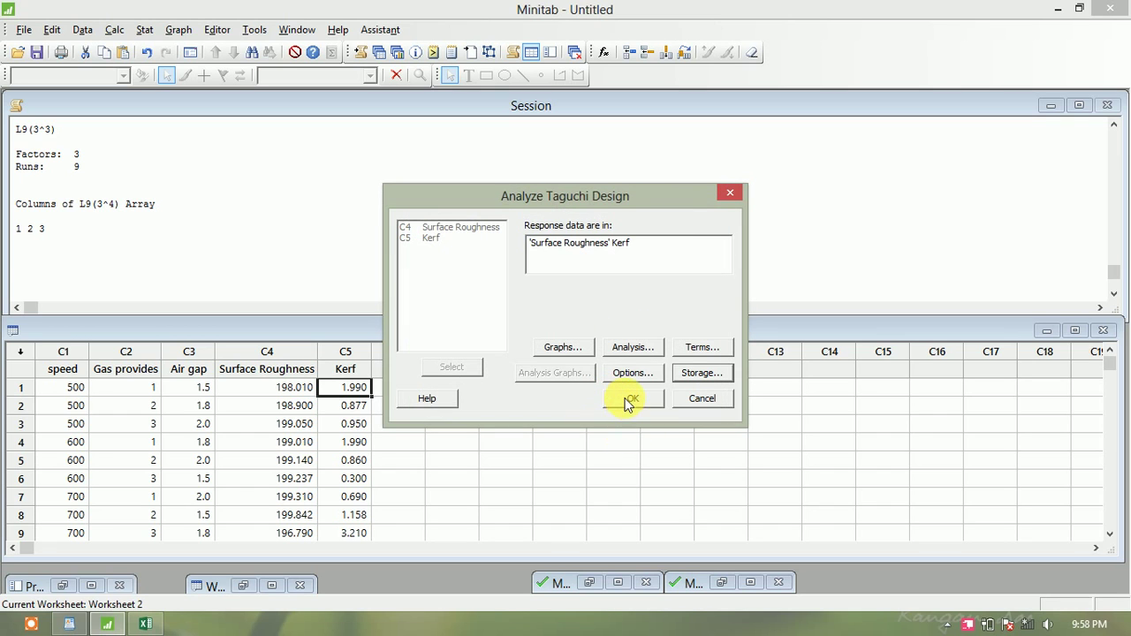
pyautogui.click(631, 399)
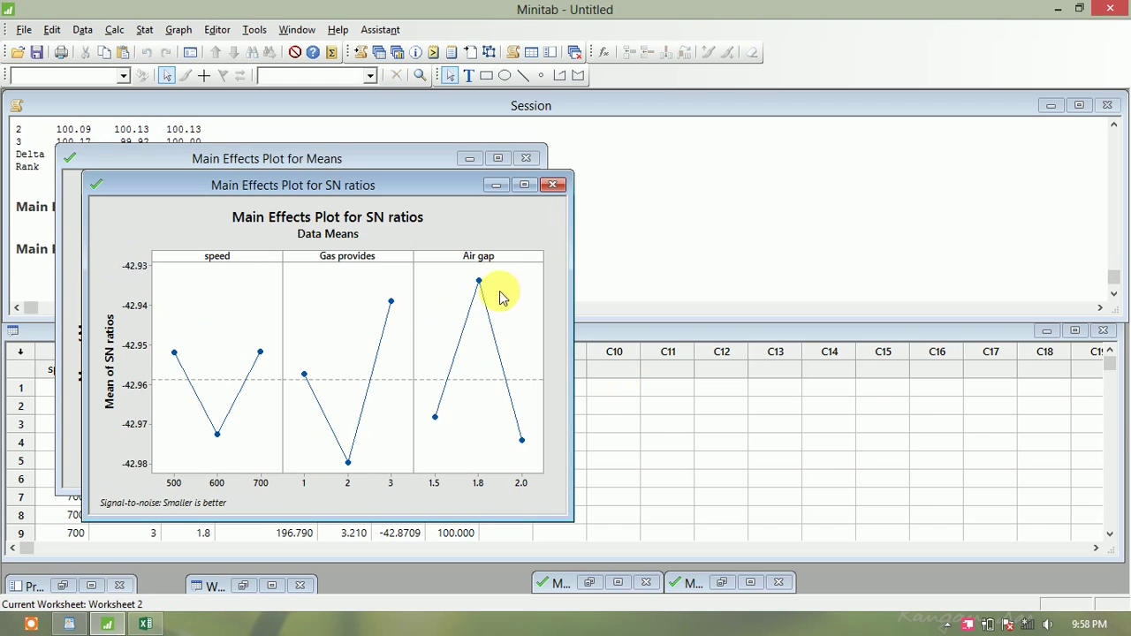
# Compare the two main effects plots side by side, minimize the Means plot, and place the SN ratios plot clear of the worksheet data
pyautogui.moveTo(338, 193); pyautogui.dragTo(808, 162)
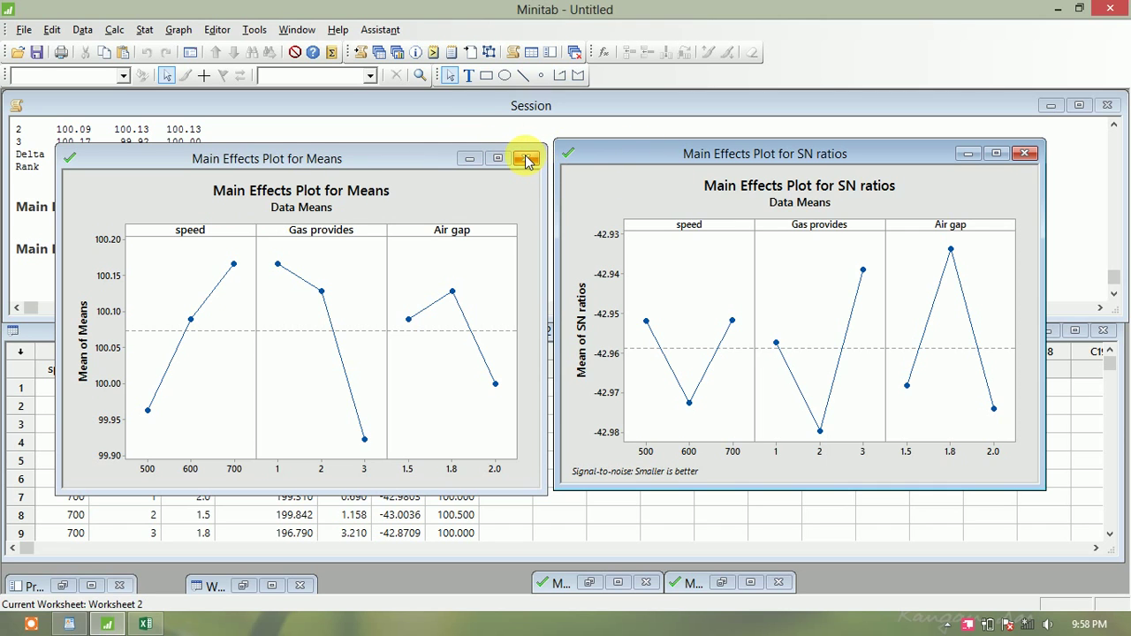
pyautogui.click(470, 158)
pyautogui.moveTo(786, 154); pyautogui.dragTo(653, 132)
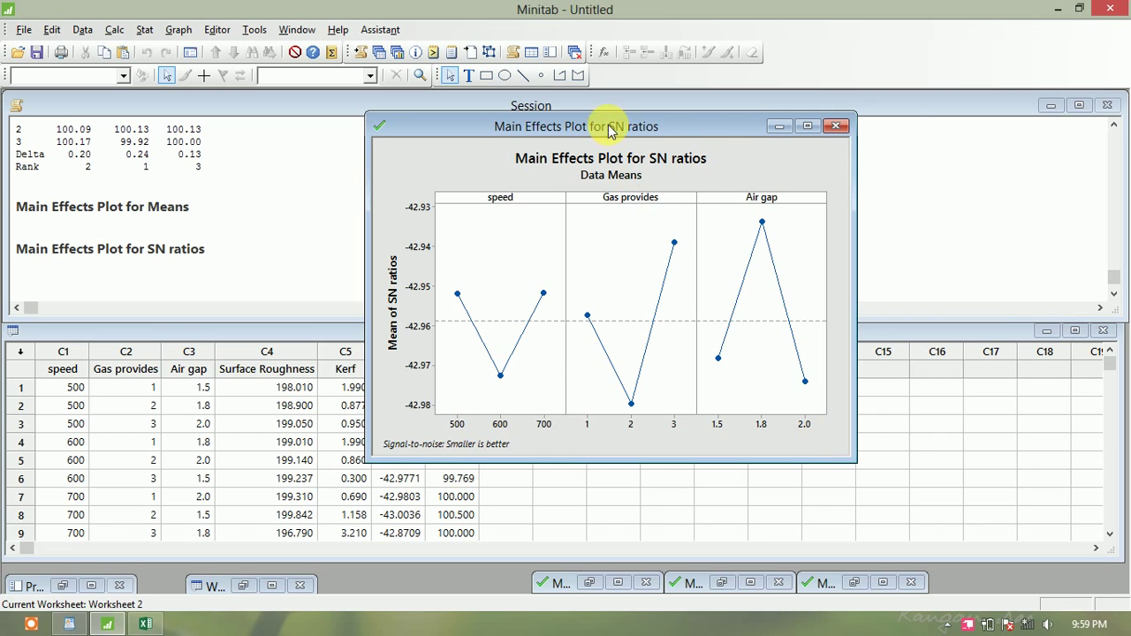
pyautogui.moveTo(608, 126); pyautogui.dragTo(756, 107)
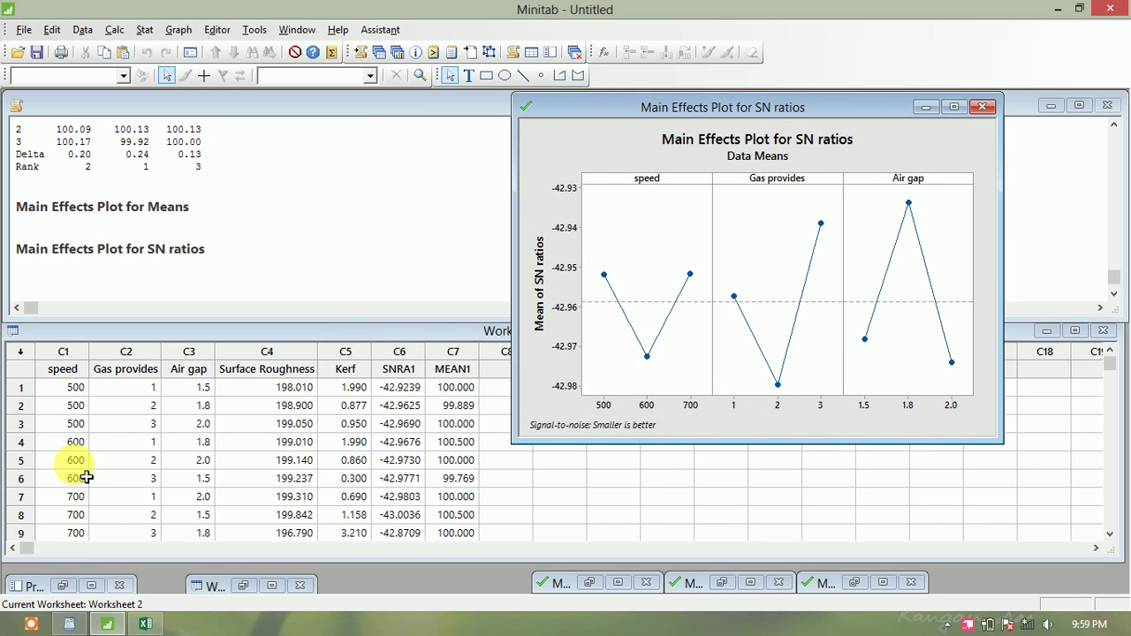
# Match the lowest points for speed, gas provides and air gap in the SN ratios plot to the factor levels in worksheet row 5
pyautogui.click(84, 467)
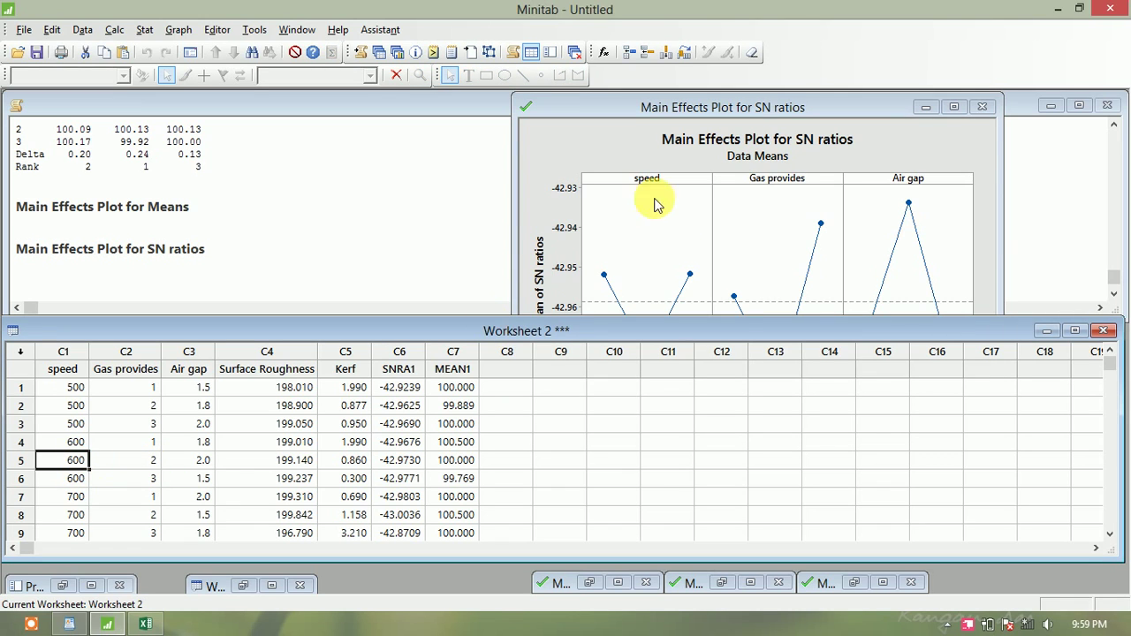
pyautogui.click(654, 156)
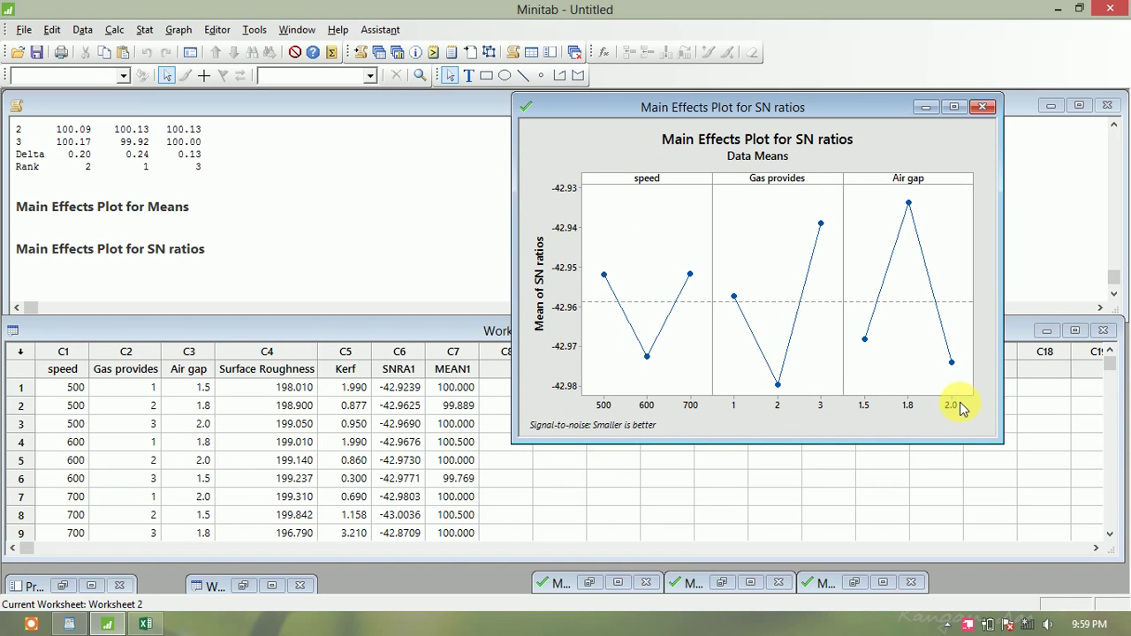
pyautogui.click(203, 461)
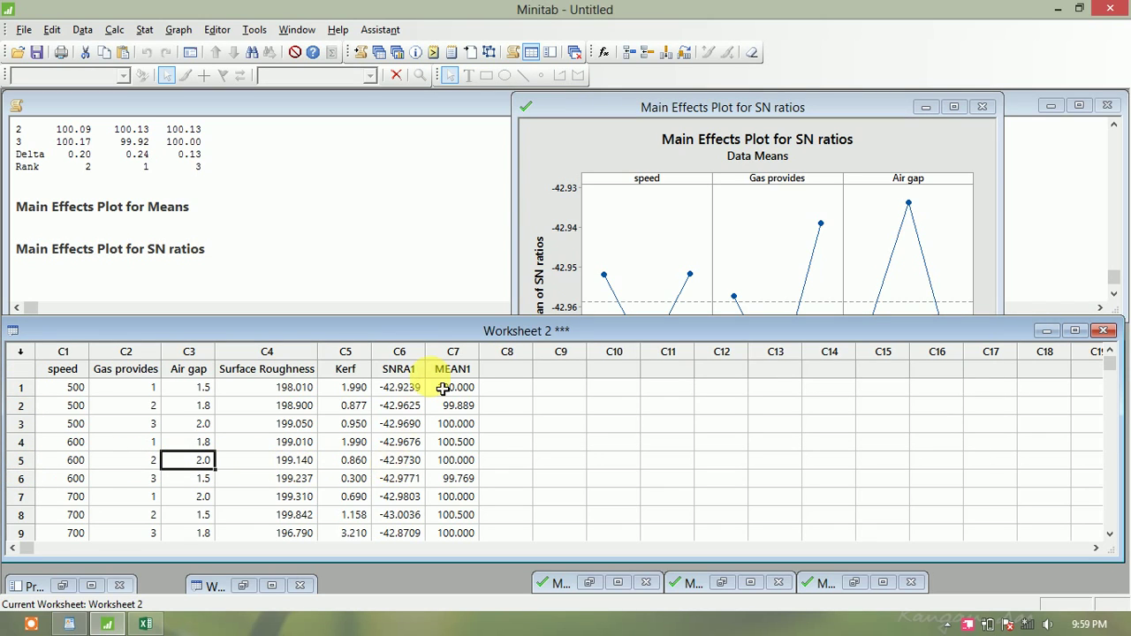
pyautogui.click(75, 463)
pyautogui.press('Right')
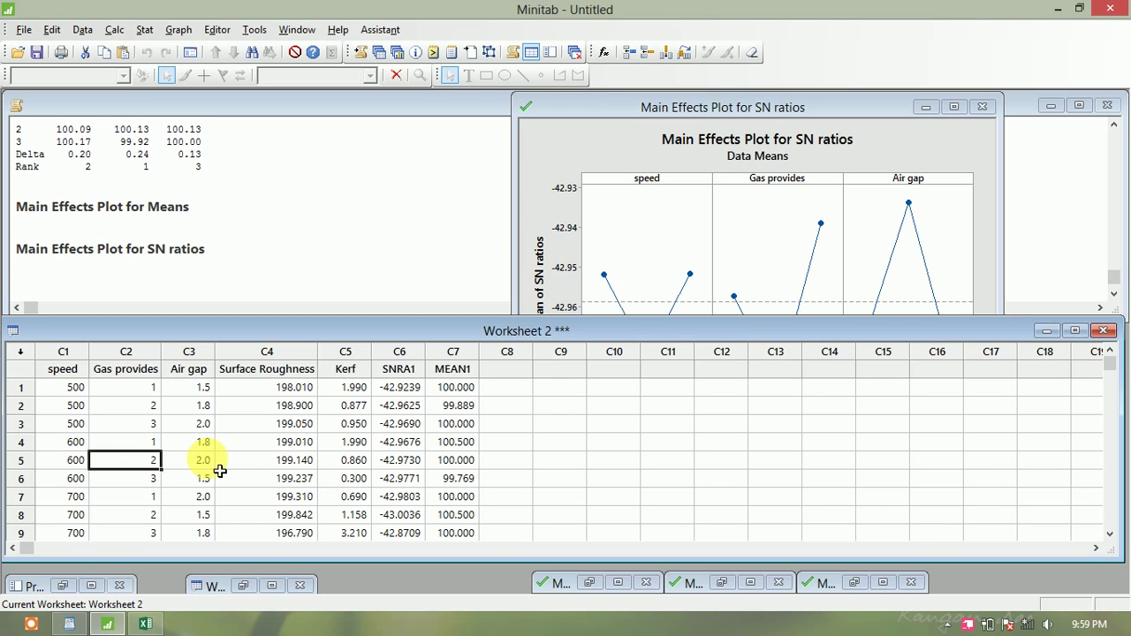
pyautogui.press('Right')
pyautogui.click(697, 106)
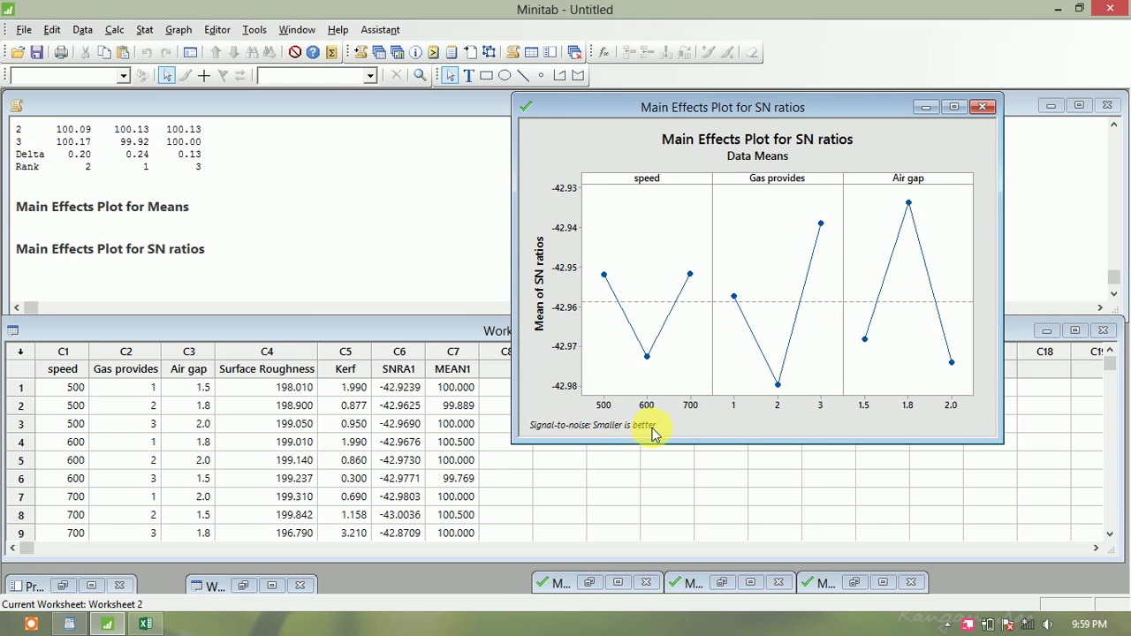
# Check speed, gas provides, air gap and surface roughness in worksheet row 5, and bring the SN ratios plot back to the front
pyautogui.click(89, 475)
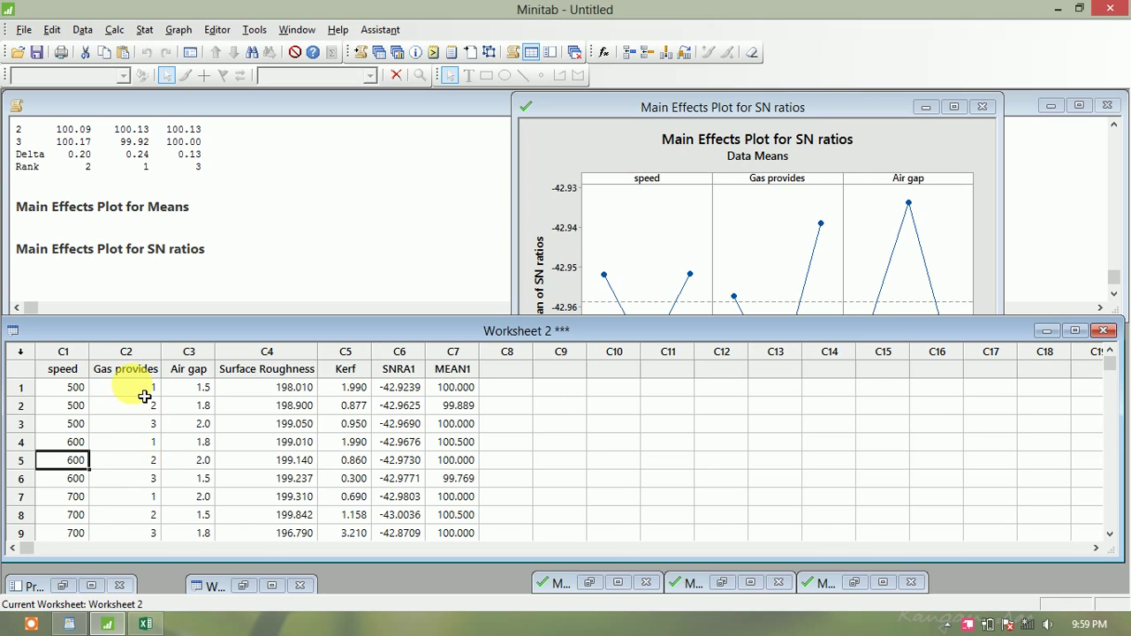
pyautogui.click(149, 461)
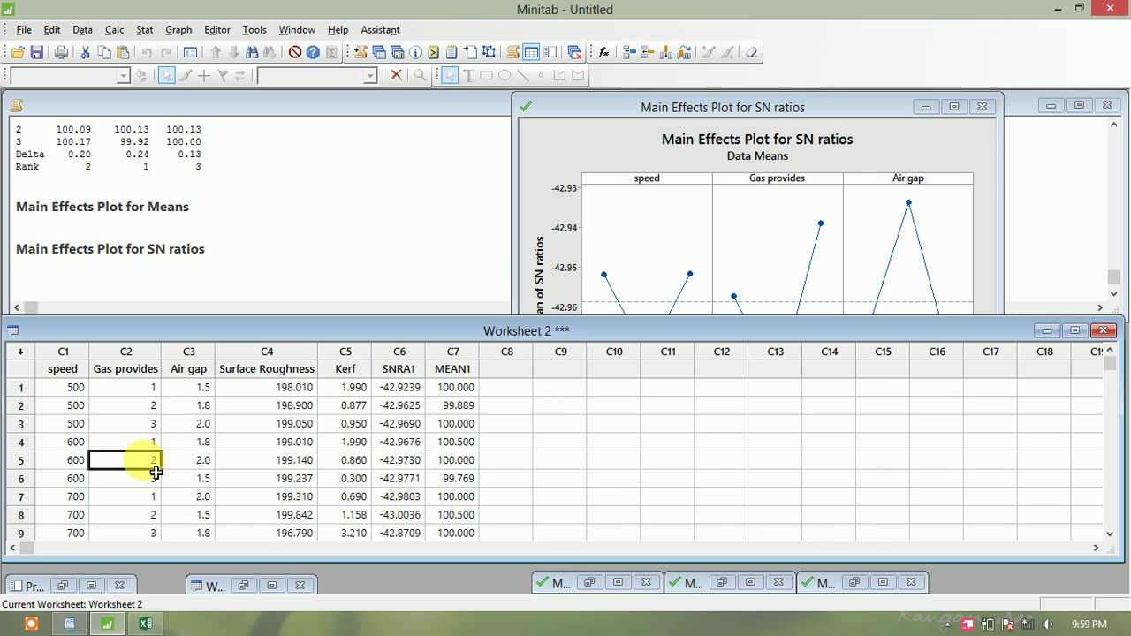
pyautogui.click(205, 461)
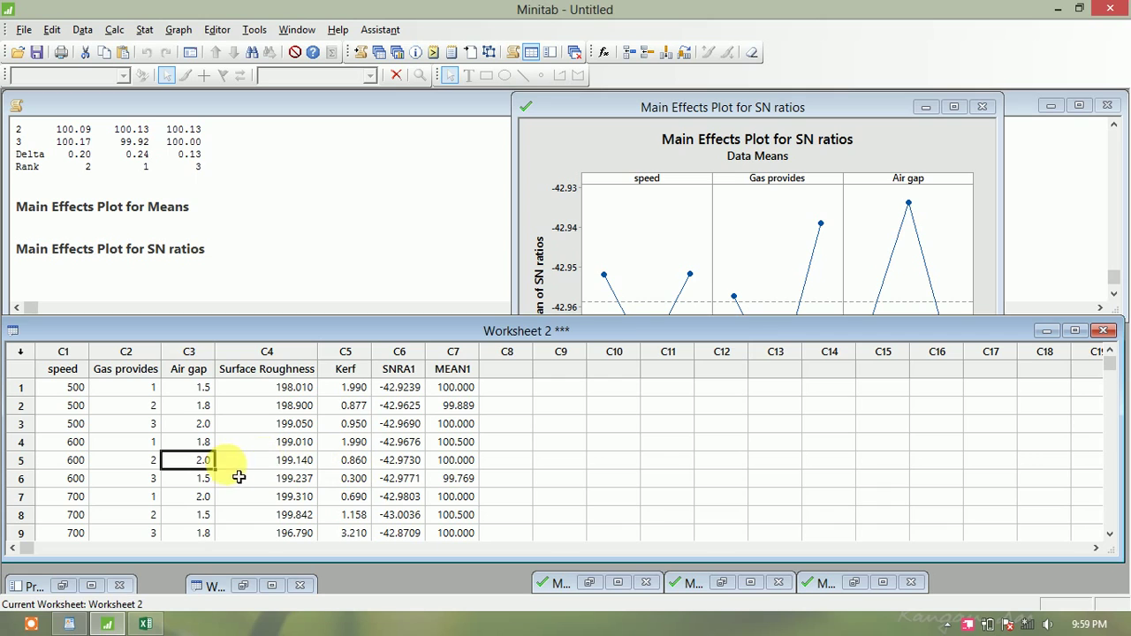
pyautogui.click(297, 461)
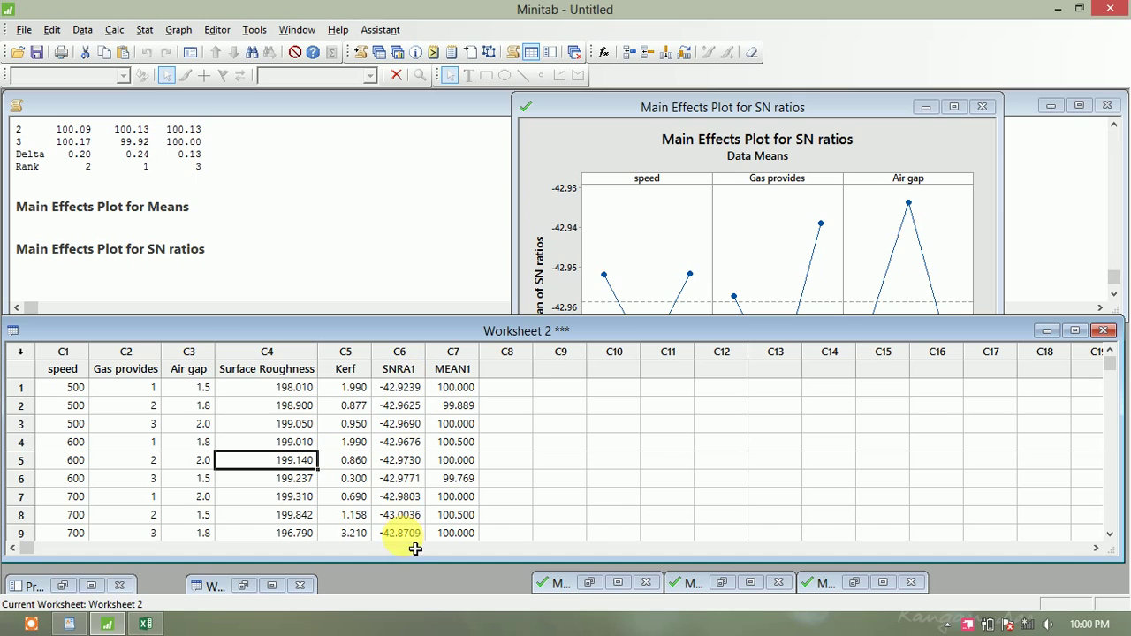
pyautogui.click(530, 186)
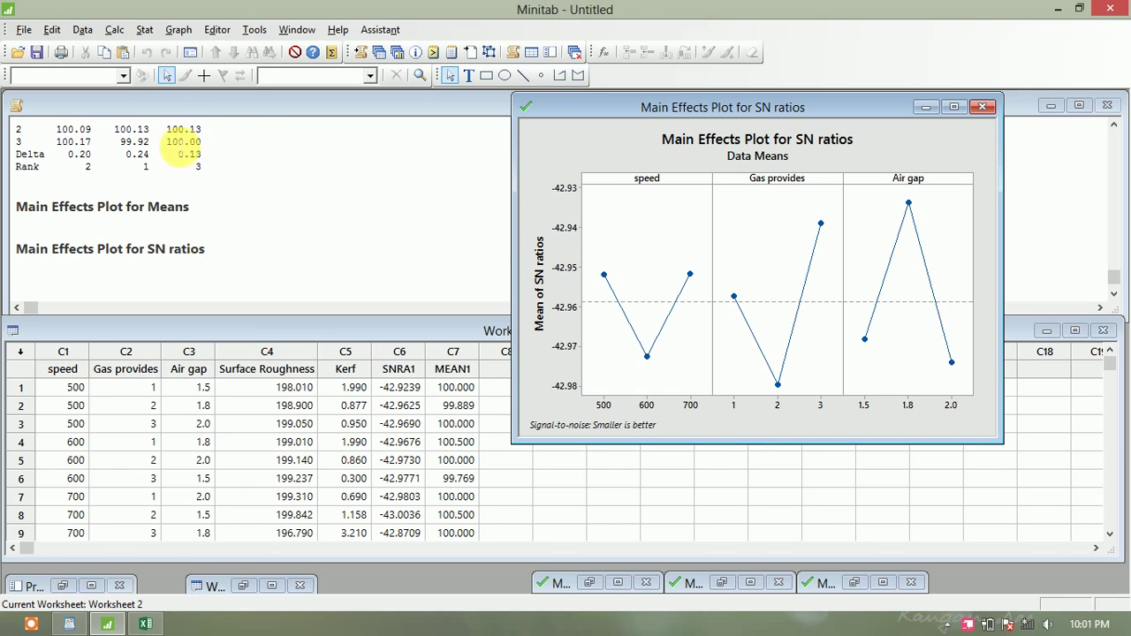
pyautogui.click(144, 29)
pyautogui.moveTo(193, 92)
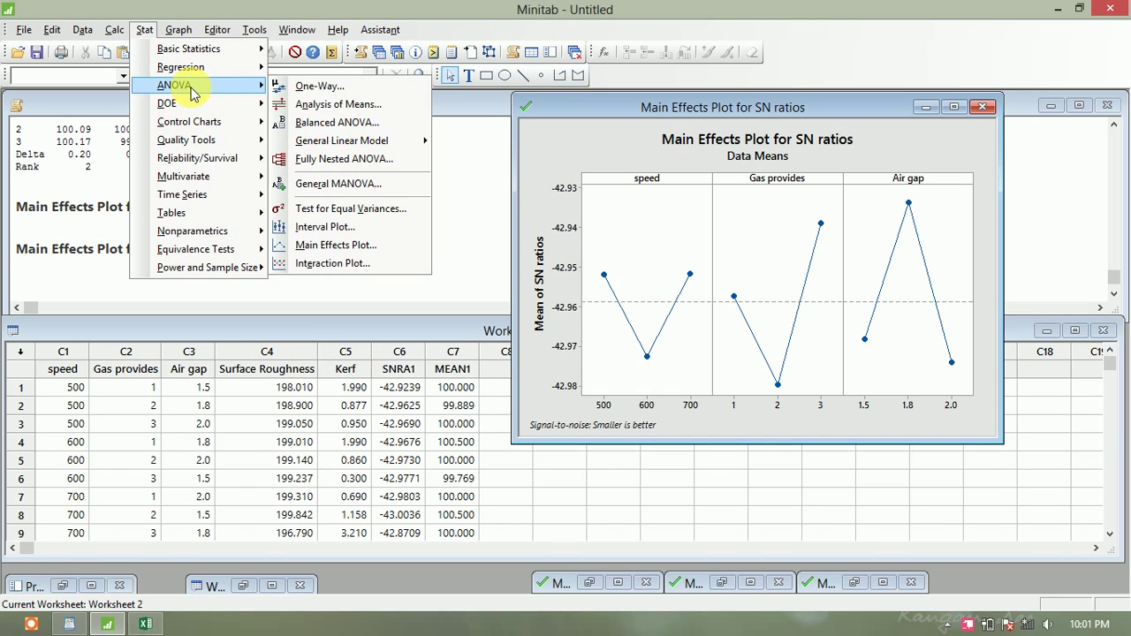
pyautogui.moveTo(212, 268)
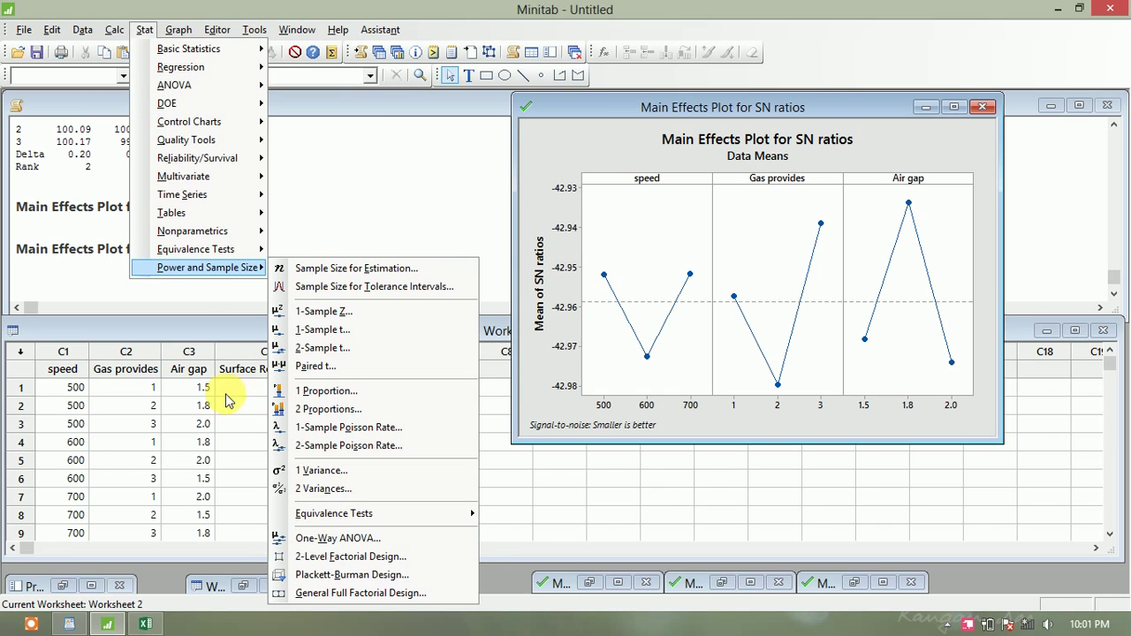
pyautogui.click(182, 303)
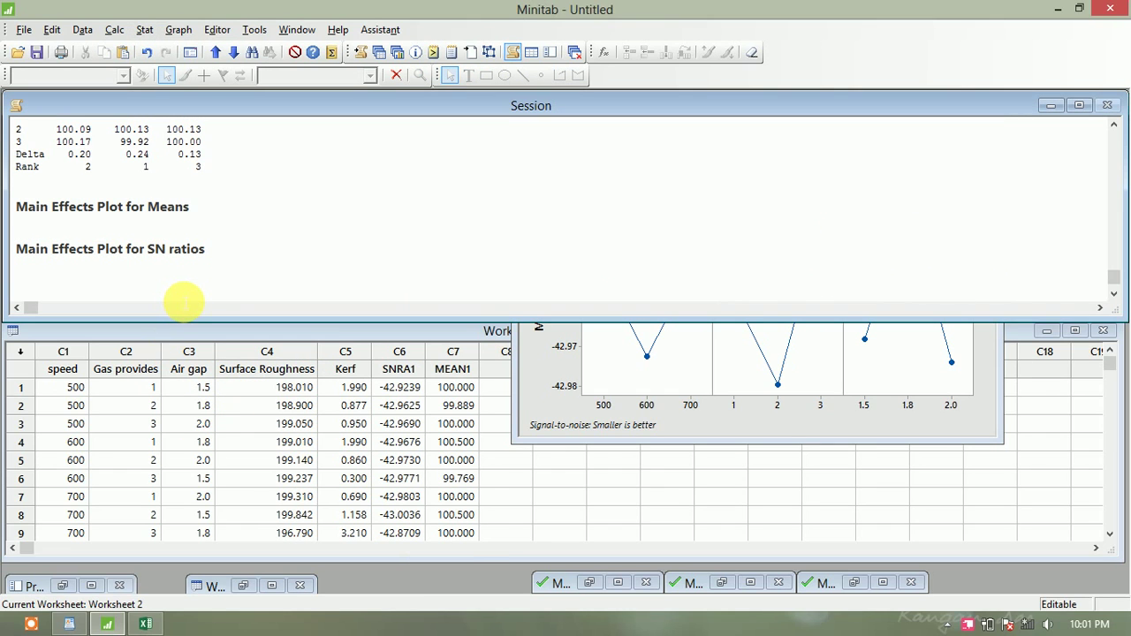